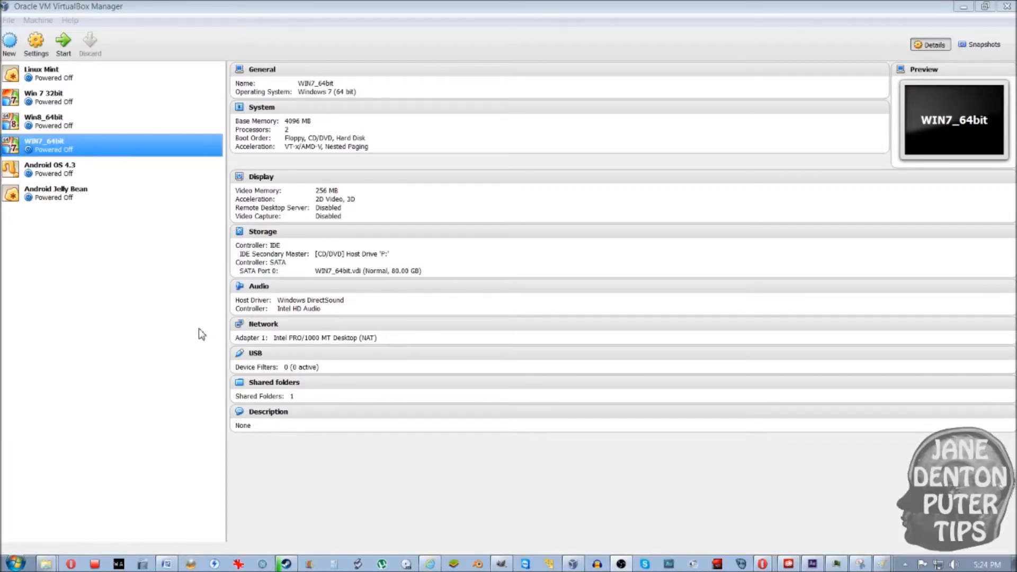
# - Create a new Windows 7 (64 bit) virtual machine named Win7_64bit Tutorial with 5120 MB of memory
pyautogui.click(9, 42)
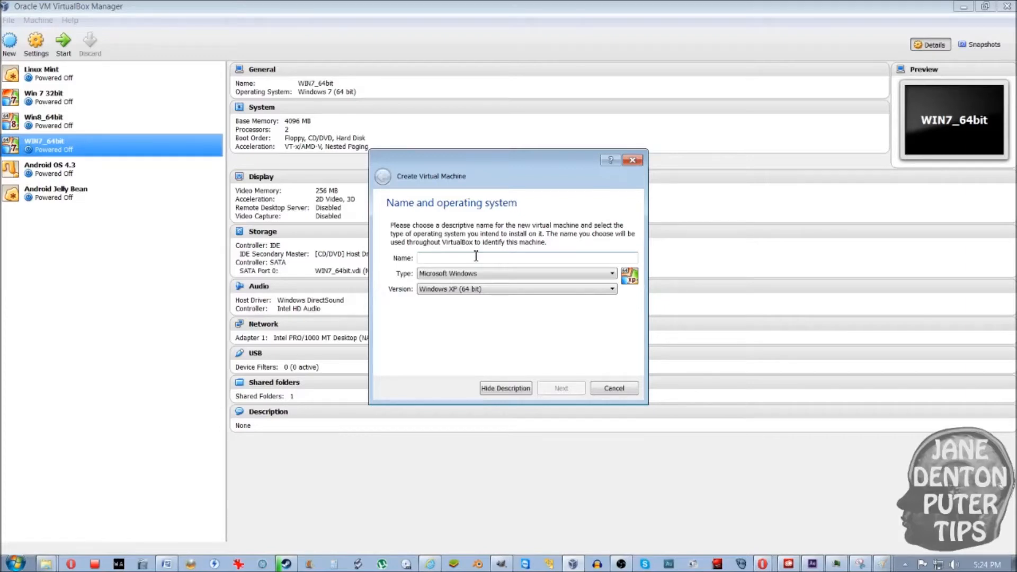
pyautogui.write('Win')
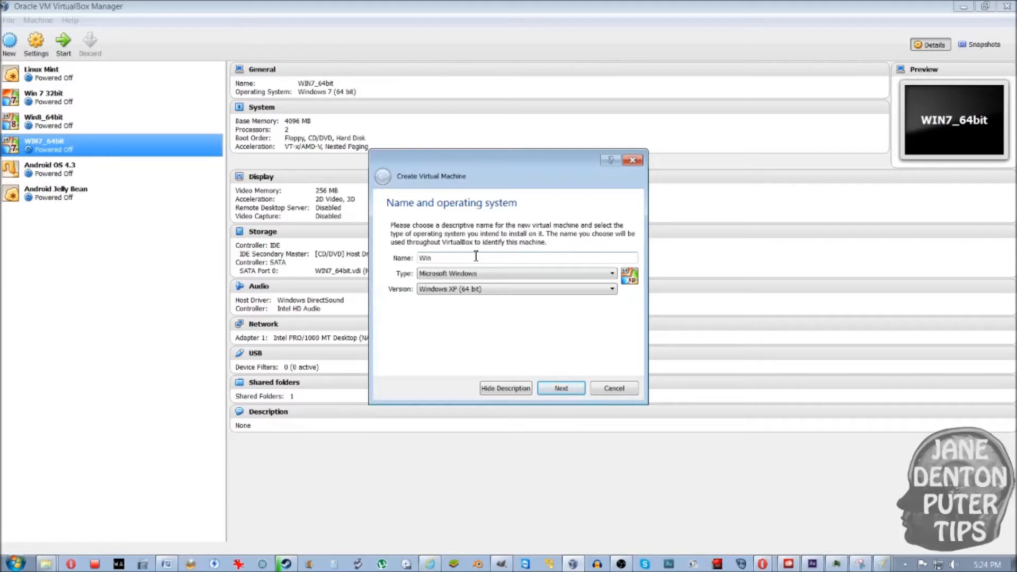
pyautogui.write('7_64bit tu')
pyautogui.press('BackSpace')
pyautogui.press('BackSpace')
pyautogui.write('Tutoria')
pyautogui.click(560, 389)
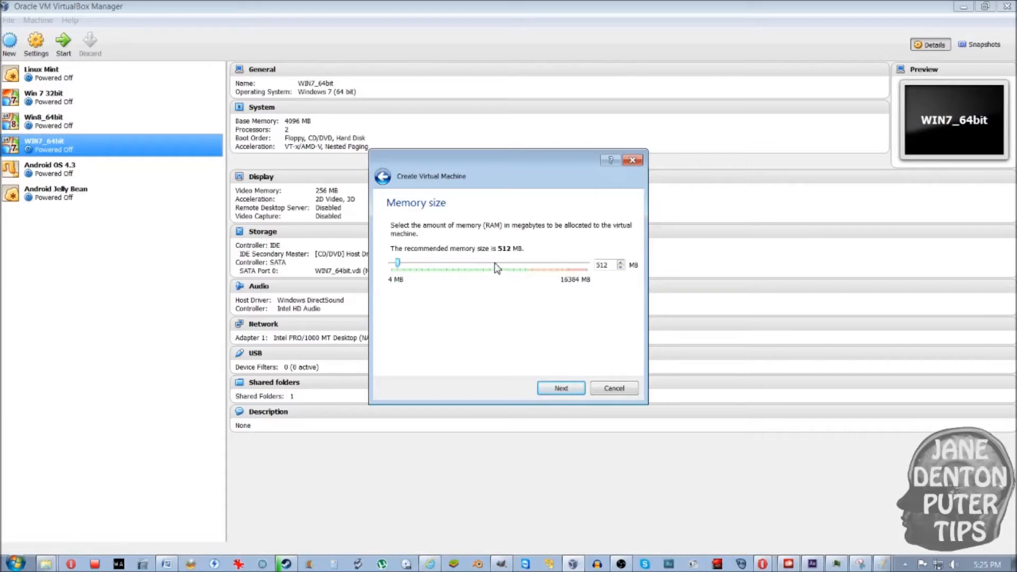
pyautogui.moveTo(497, 266); pyautogui.dragTo(500, 268)
pyautogui.click(564, 391)
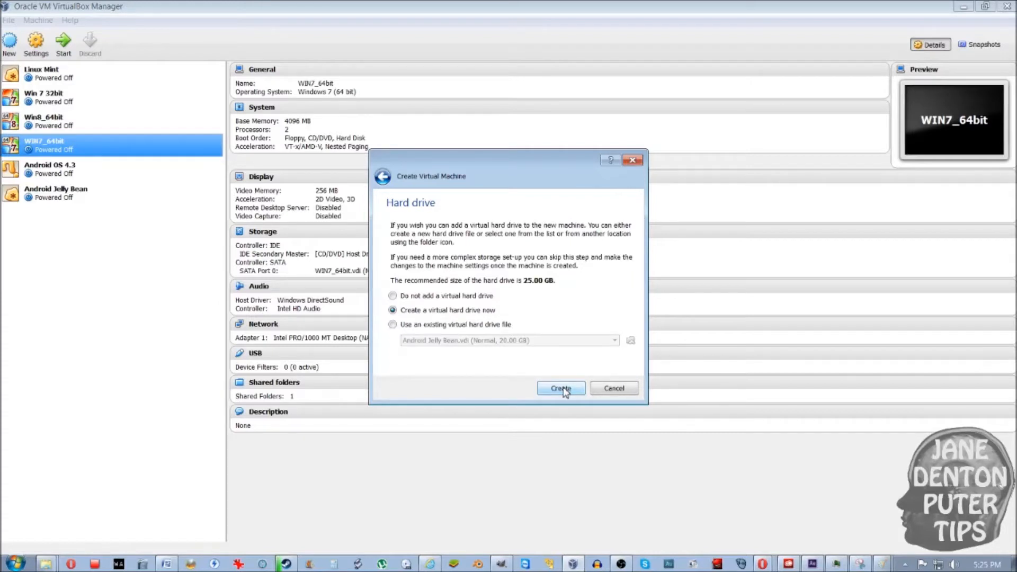
# - Create a new virtual hard drive for the machine as a fixed-size VDI (VirtualBox Disk Image)
pyautogui.click(562, 389)
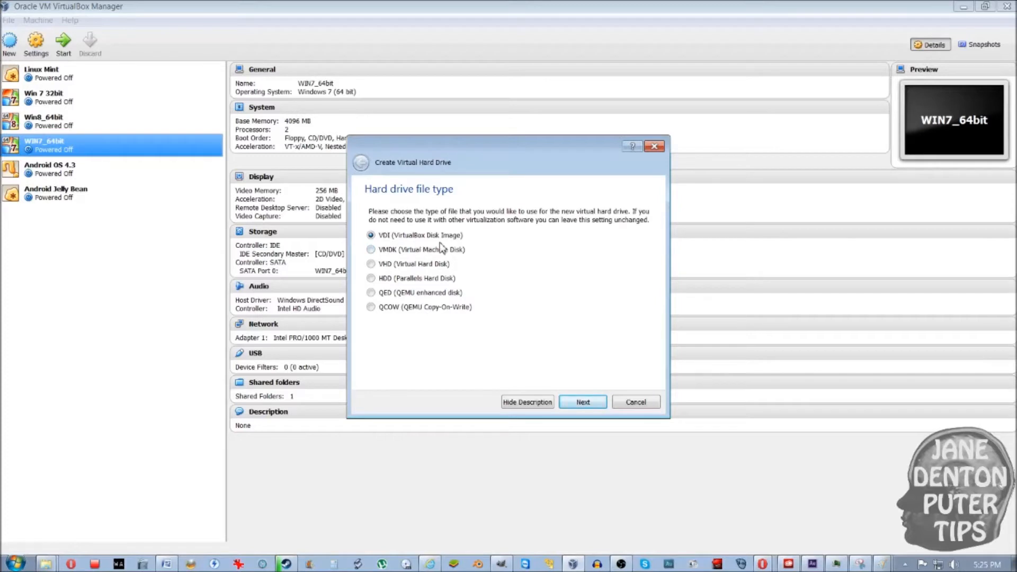
pyautogui.click(583, 403)
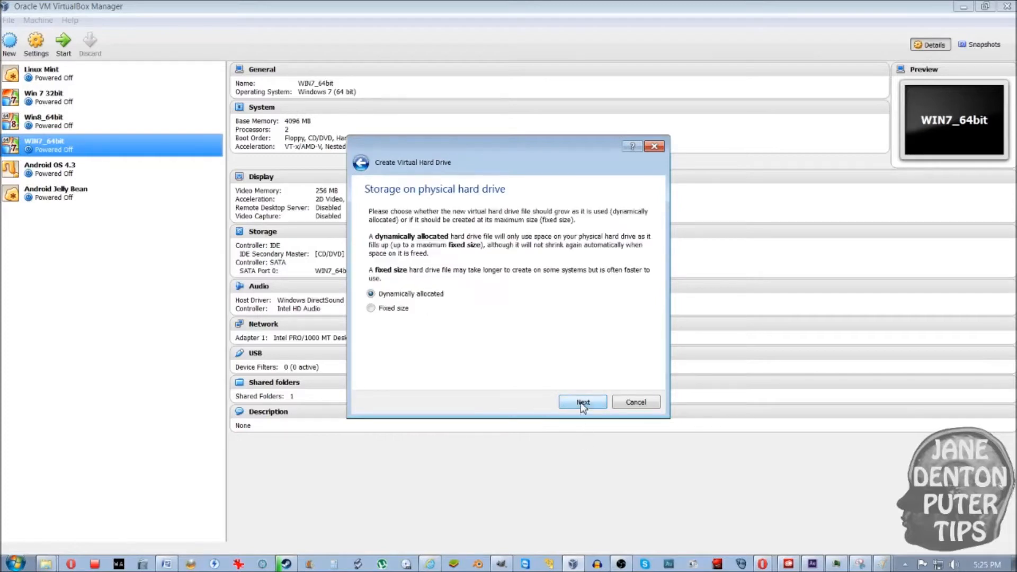
pyautogui.click(394, 311)
pyautogui.click(576, 400)
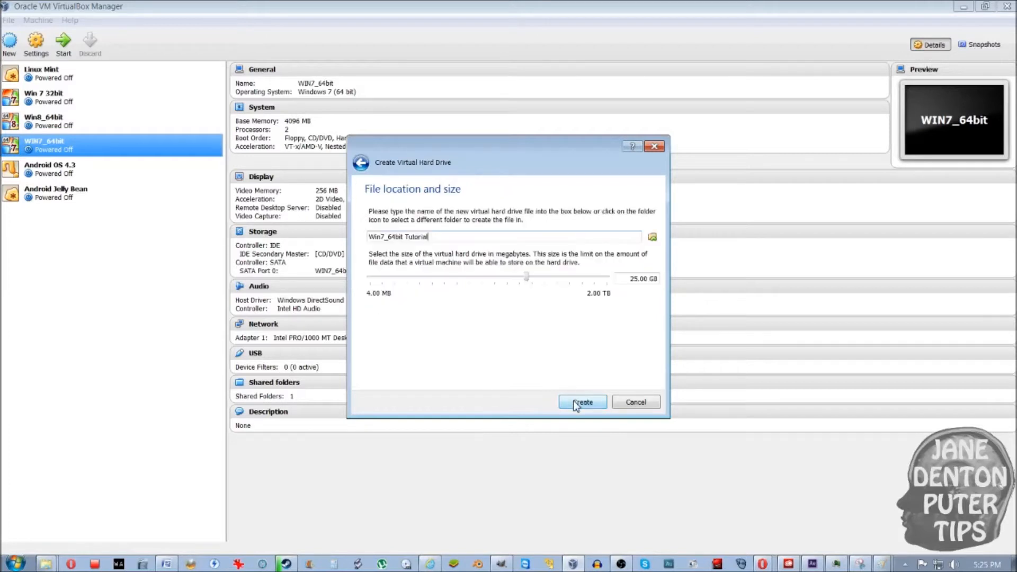
# - Choose the folder F:\Virtual Box Virtual Machines\Win7_64bit Tutorial for the hard drive file Win7_64bit Tutorial.vdi
pyautogui.click(652, 239)
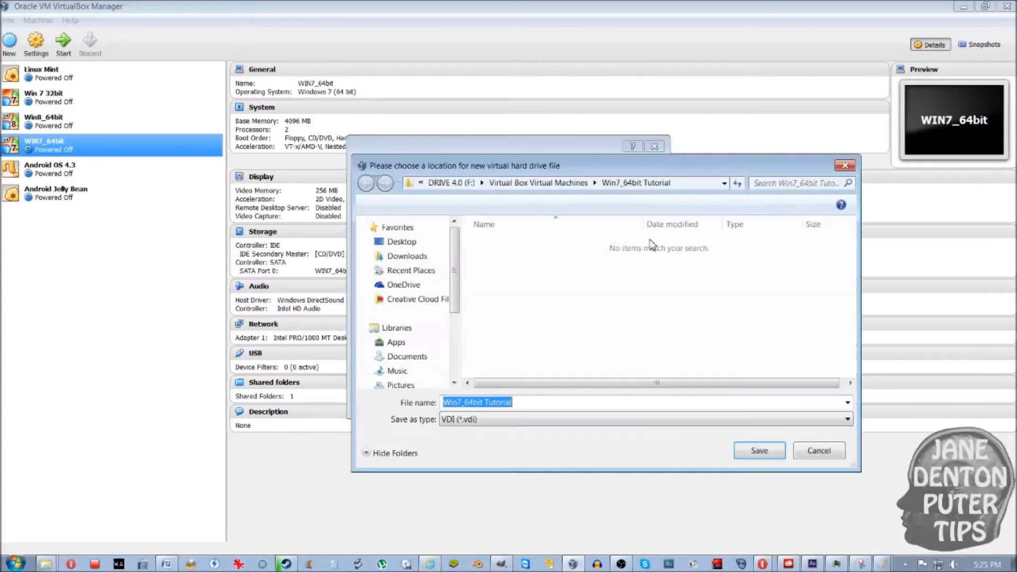
pyautogui.moveTo(599, 164); pyautogui.dragTo(502, 170)
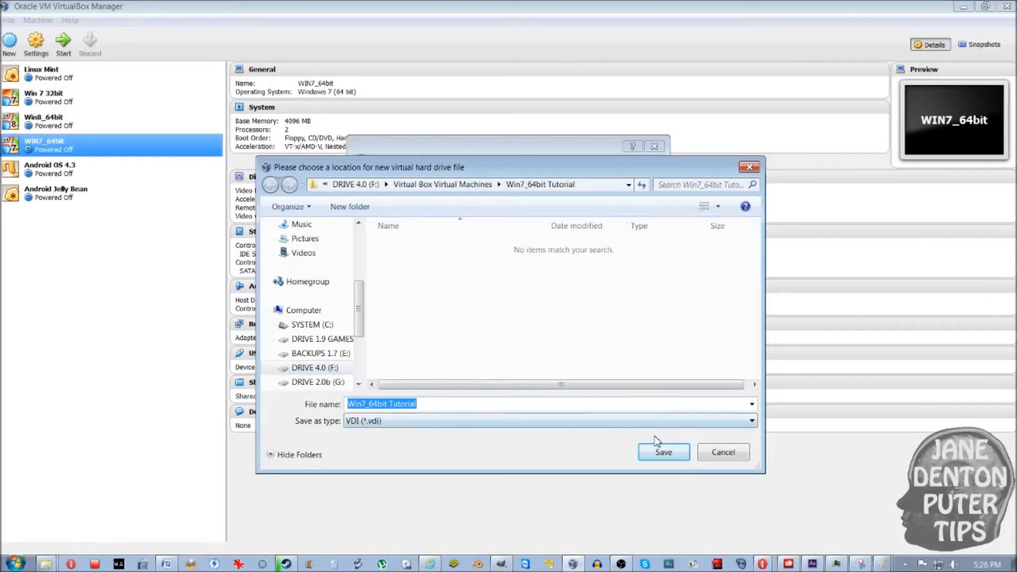
pyautogui.click(662, 454)
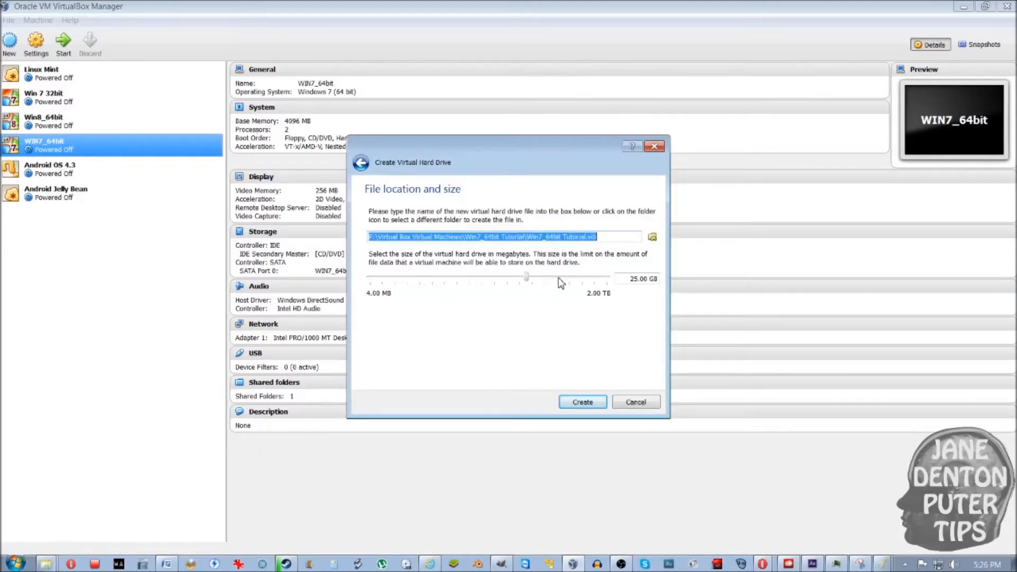
# - Set the virtual hard drive's size to 100 GB and create the drive
pyautogui.click(631, 279)
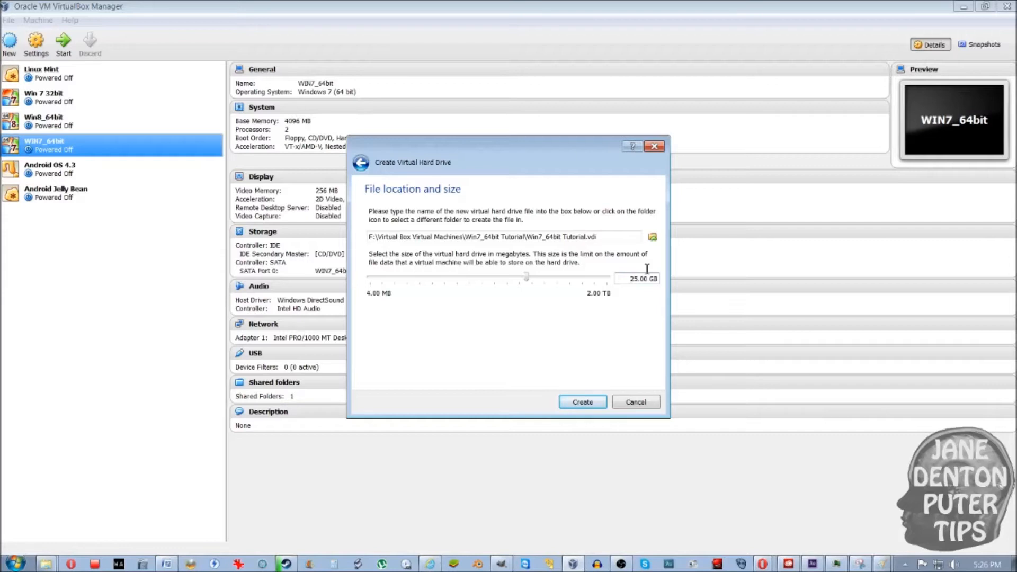
pyautogui.press('Delete')
pyautogui.press('Delete')
pyautogui.press('Delete')
pyautogui.write('100')
pyautogui.click(583, 403)
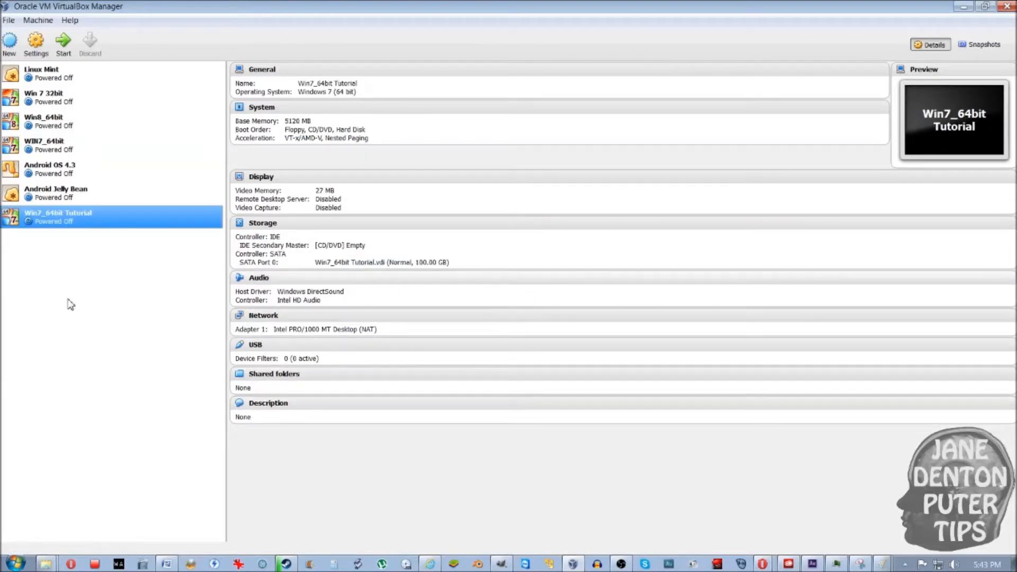
# - Open the settings of the Win7_64bit Tutorial machine and review its basic and advanced general options, including the snapshot folder choices
pyautogui.rightClick(81, 218)
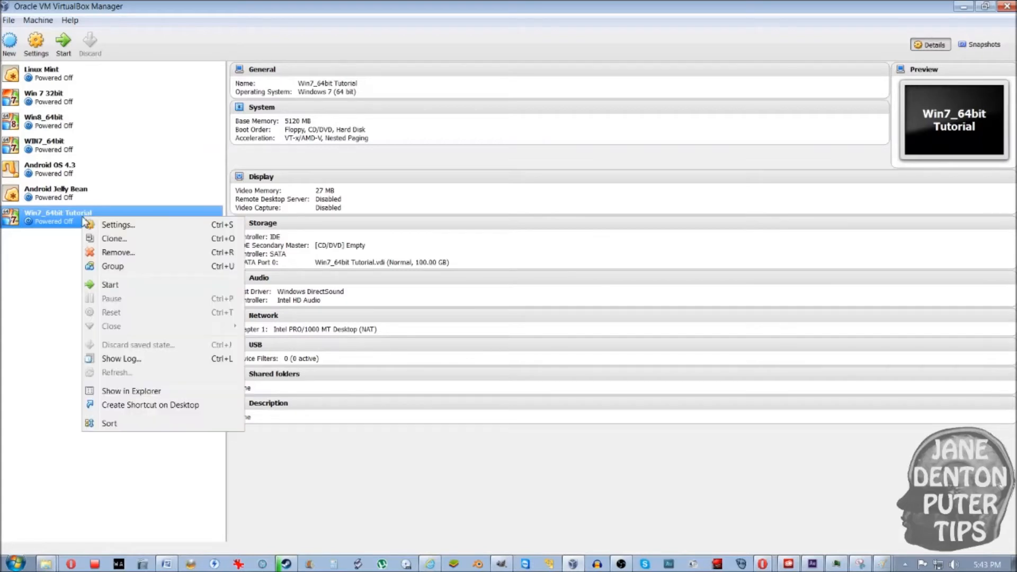
pyautogui.click(117, 227)
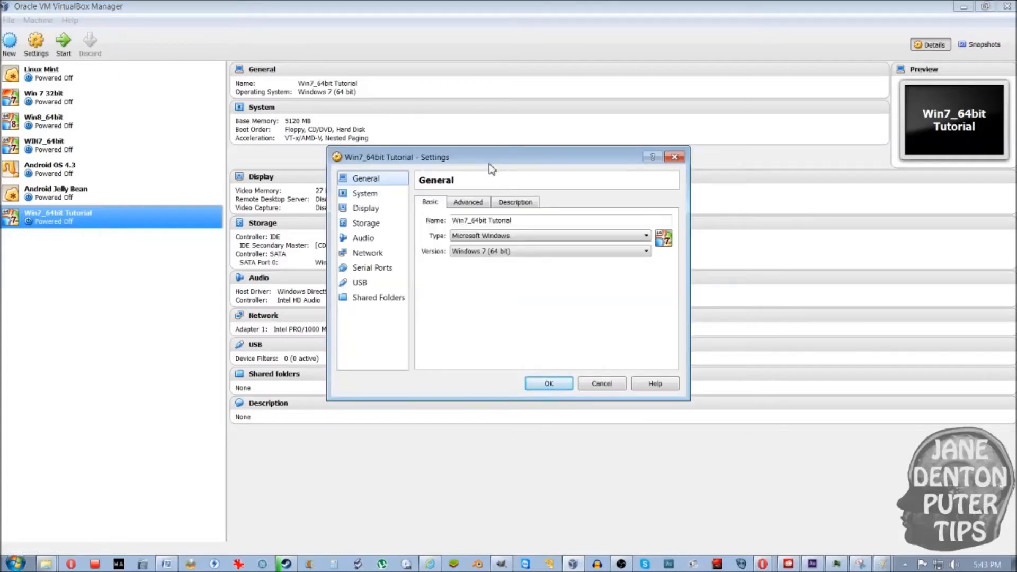
pyautogui.moveTo(494, 157); pyautogui.dragTo(519, 160)
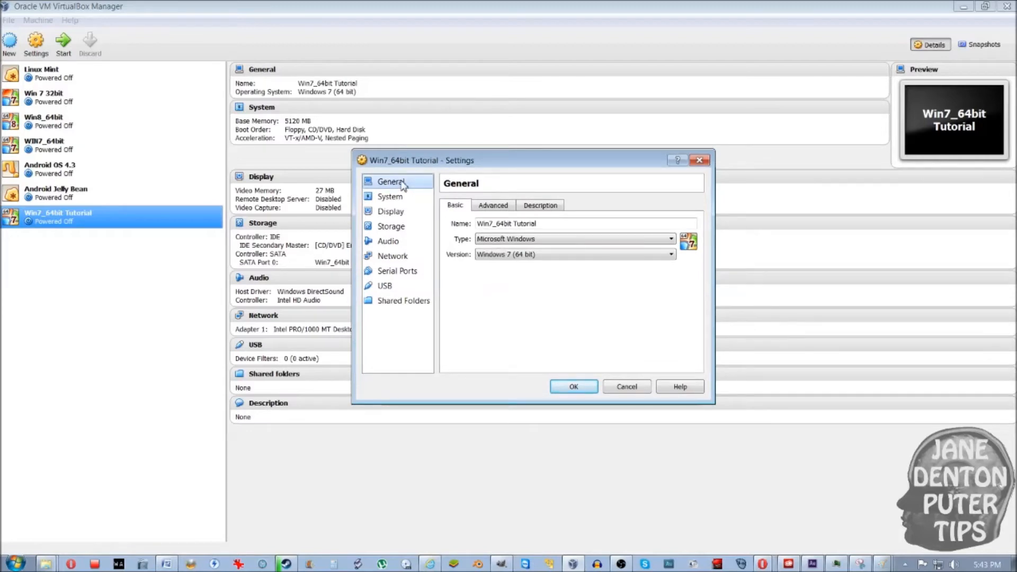
pyautogui.click(486, 207)
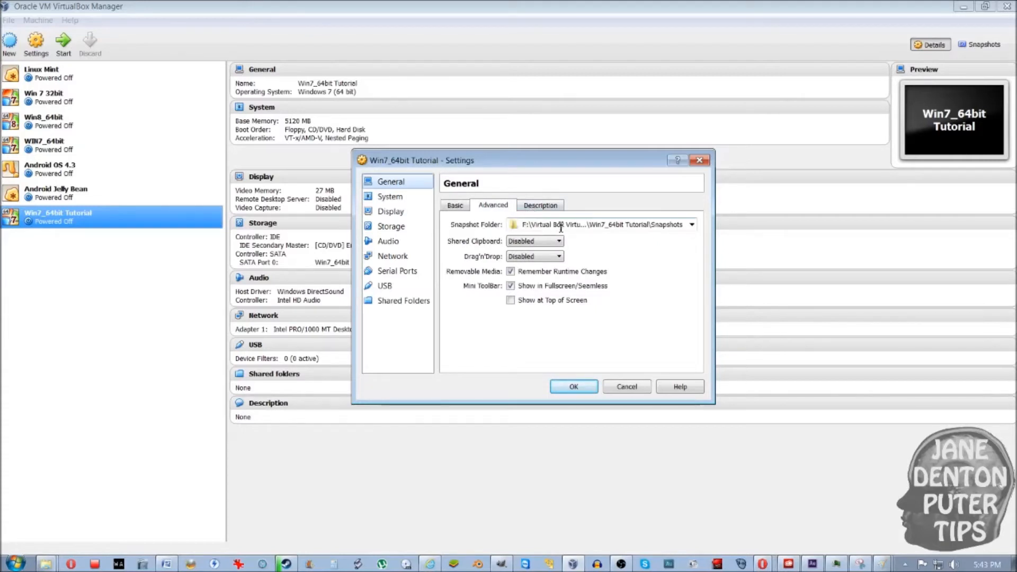
pyautogui.click(691, 225)
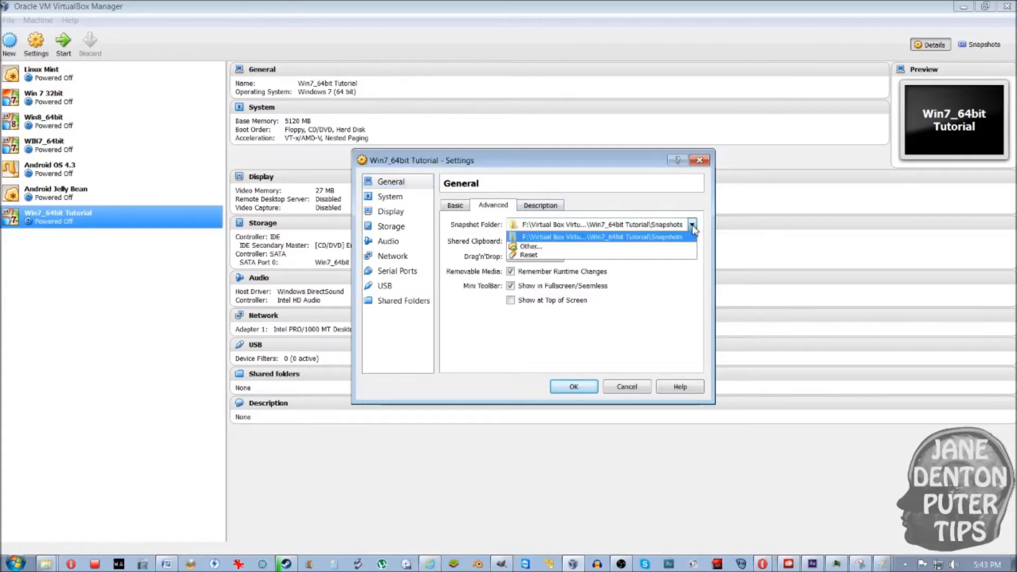
pyautogui.click(691, 227)
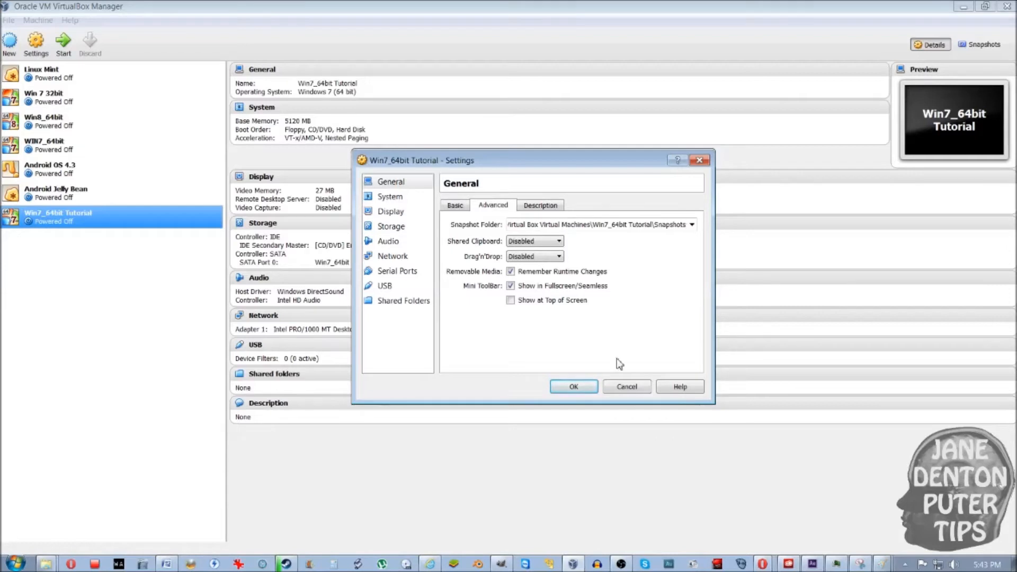
pyautogui.click(452, 207)
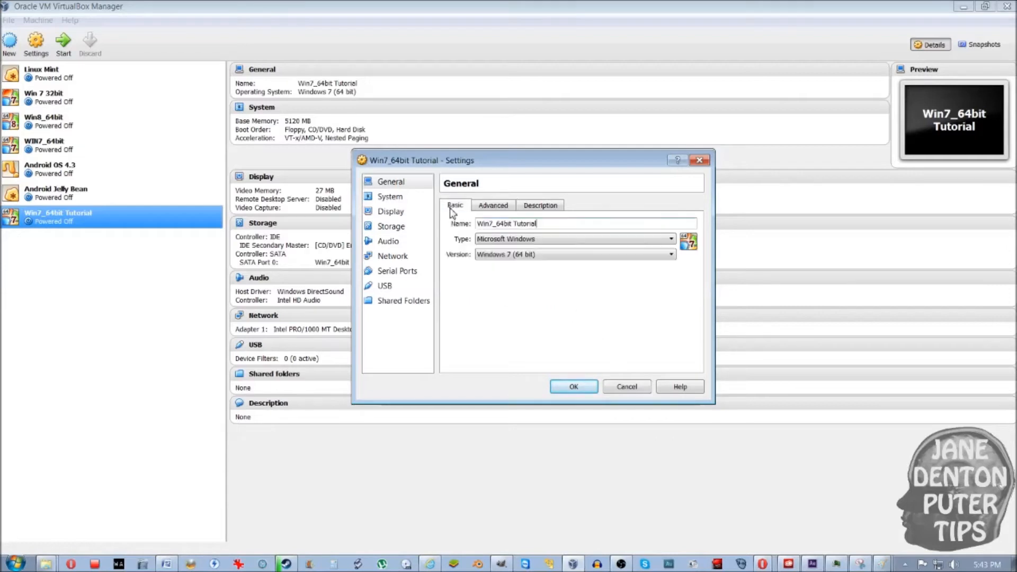
# - Set the number of processors in the machine's system settings to 2
pyautogui.click(405, 205)
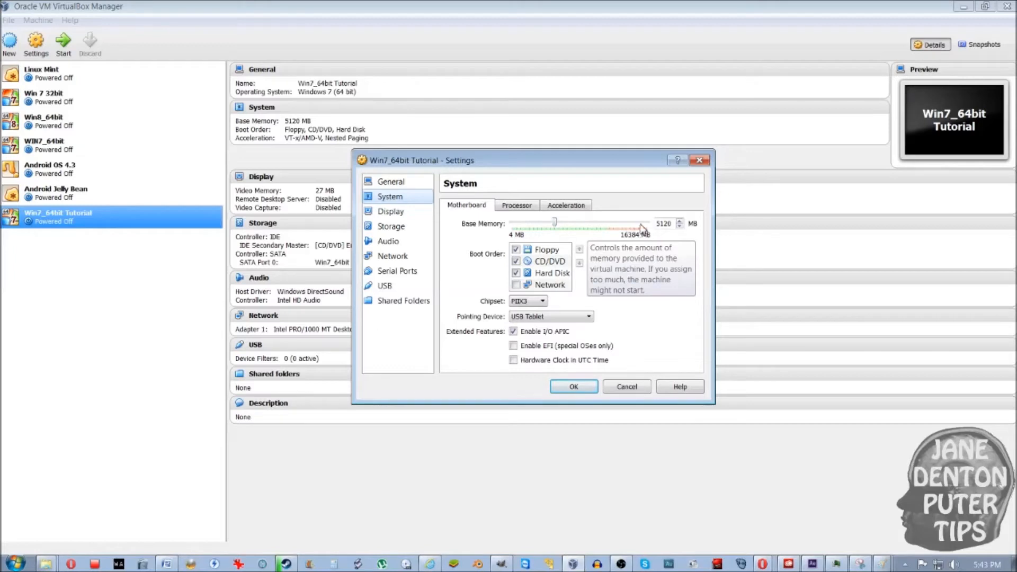
pyautogui.click(515, 207)
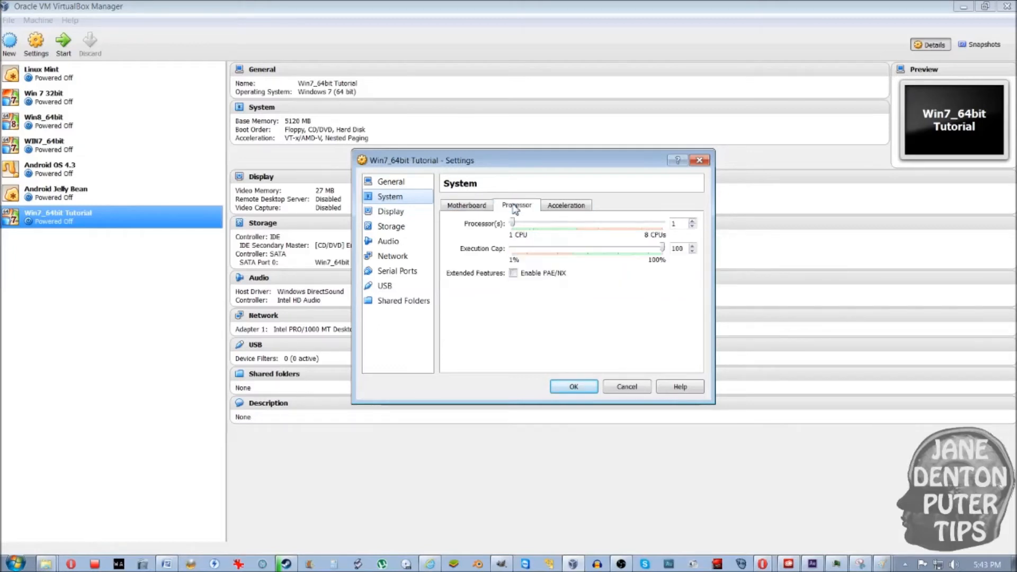
pyautogui.click(565, 224)
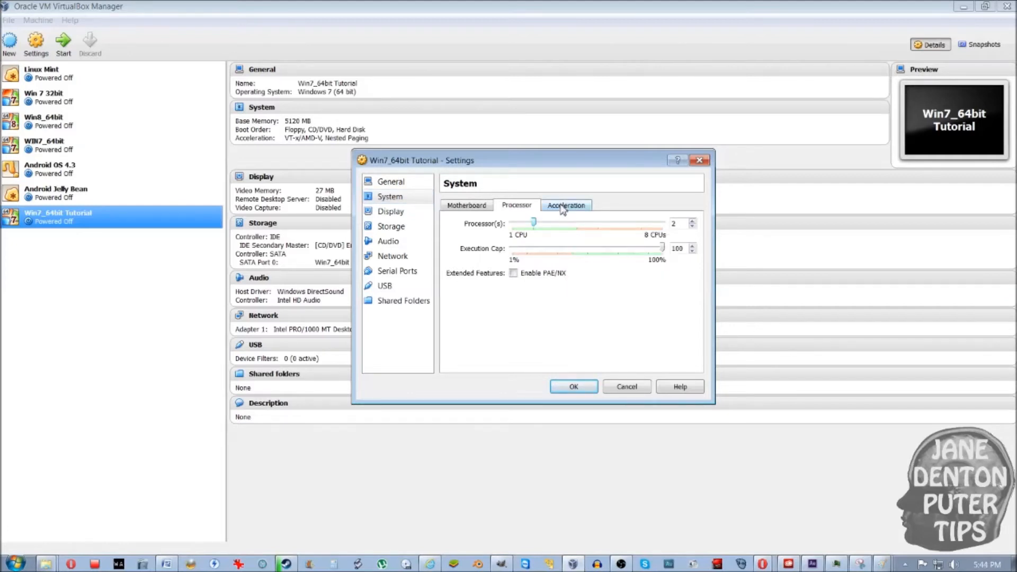
# - Examine the VT-x/AMD-V and nested paging options in the system acceleration settings and recheck the processor settings
pyautogui.click(562, 207)
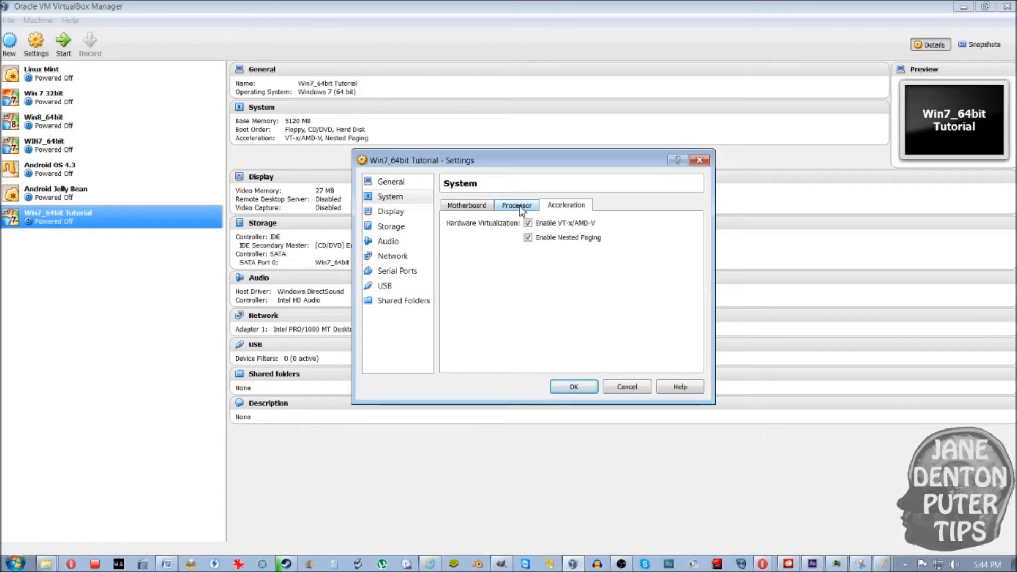
pyautogui.moveTo(566, 231)
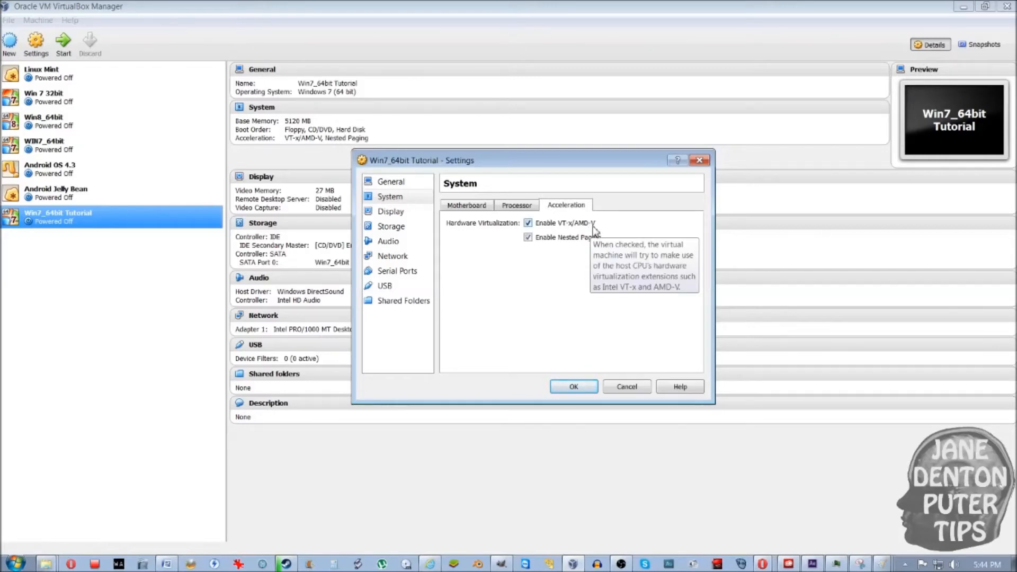
pyautogui.click(532, 208)
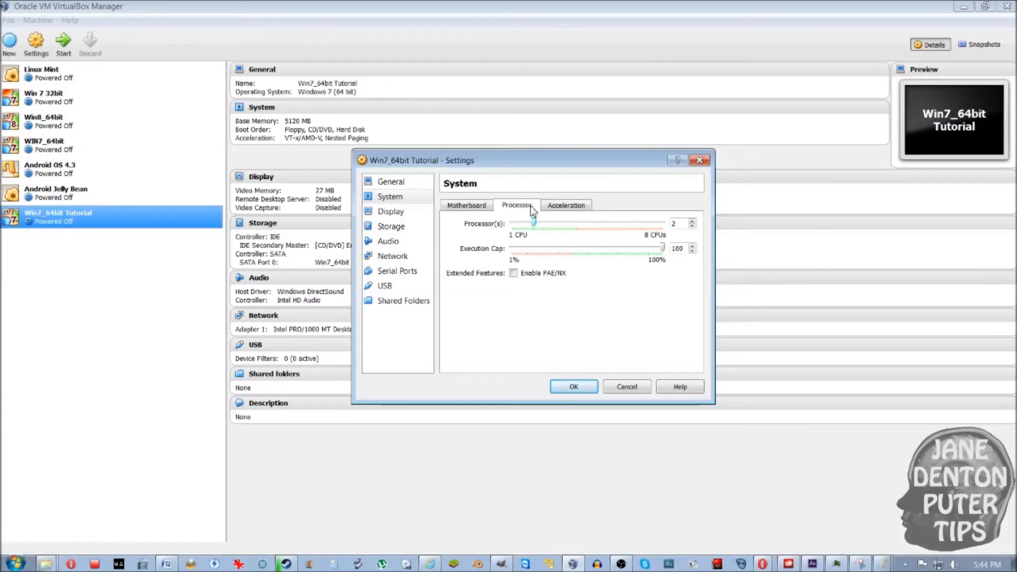
pyautogui.click(545, 207)
pyautogui.click(524, 208)
pyautogui.click(554, 209)
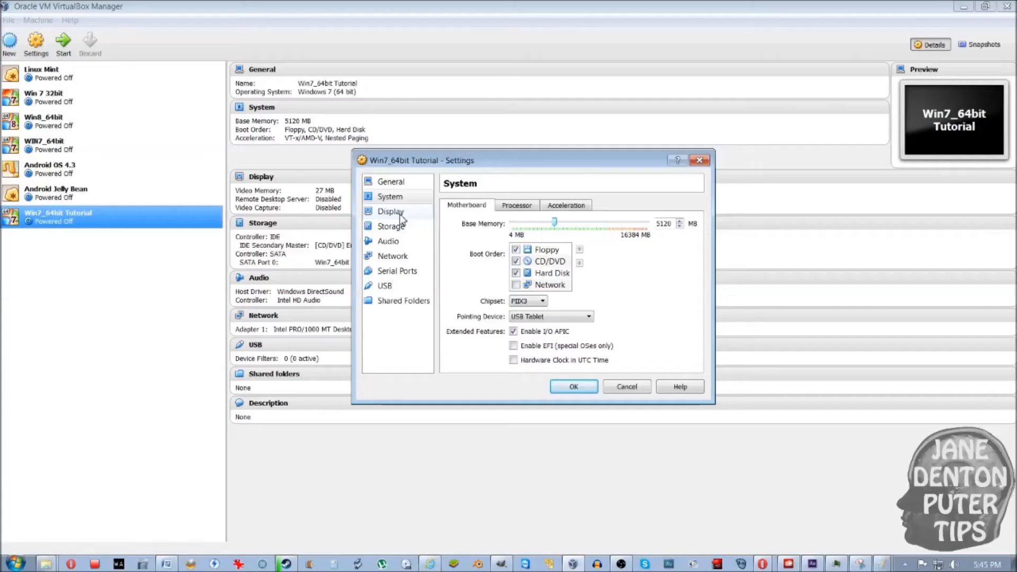
# - Enable 3D acceleration and 2D video acceleration for the display and set the video memory to 256 MB
pyautogui.click(401, 215)
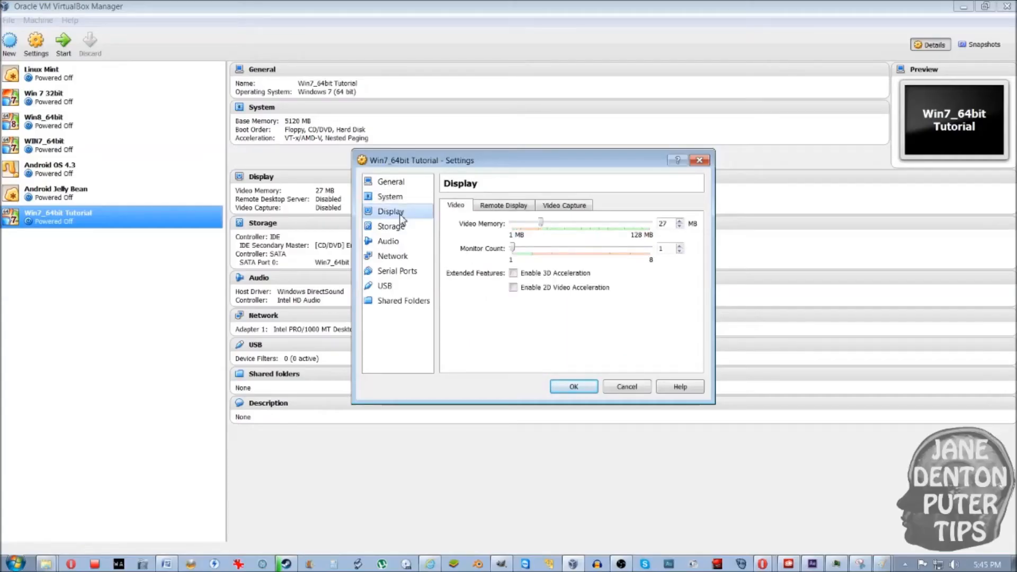
pyautogui.click(514, 273)
pyautogui.click(514, 287)
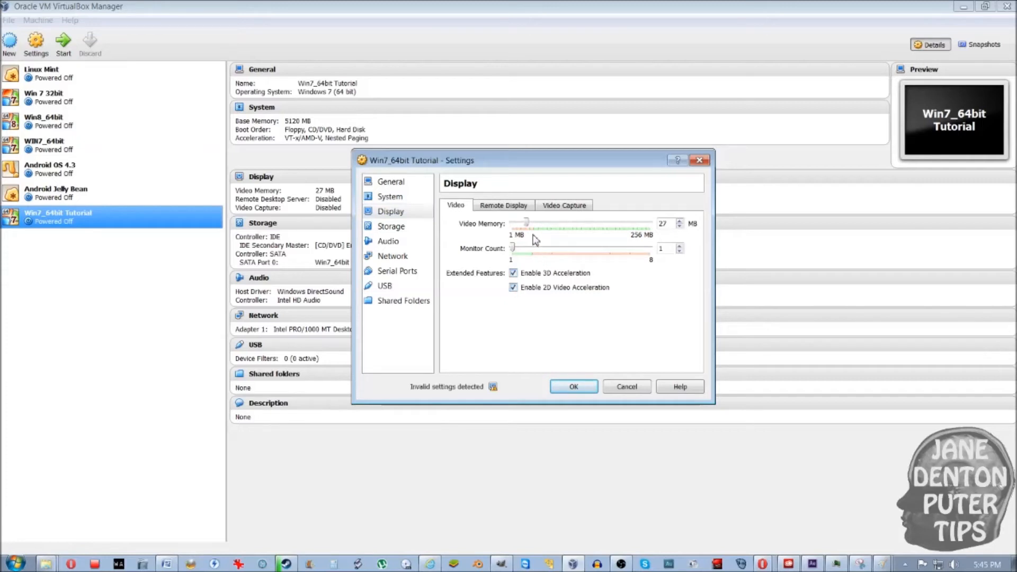
pyautogui.moveTo(526, 223); pyautogui.dragTo(656, 232)
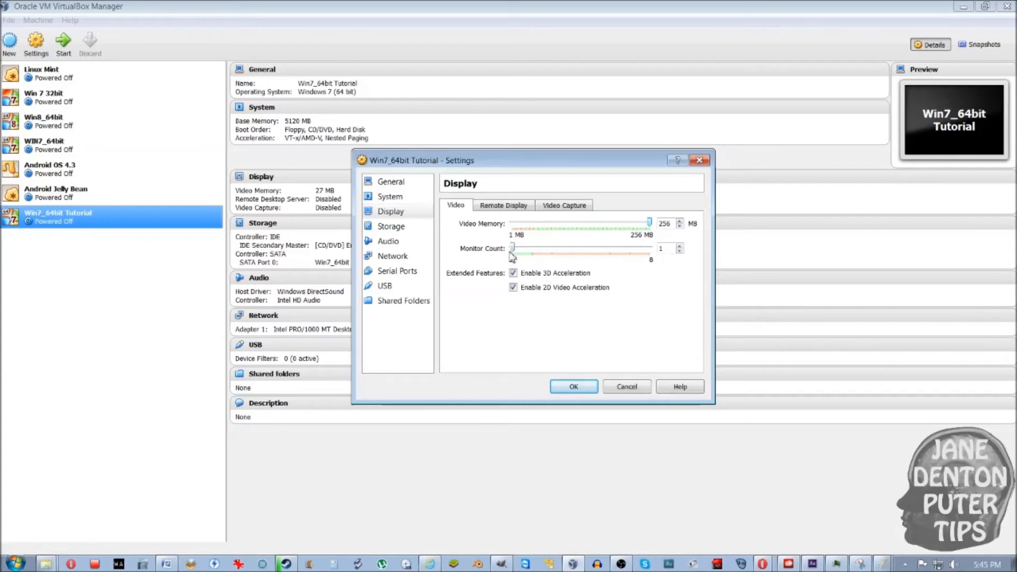
# - Set the display's video capture frame size to 1920 x 1080 (16:9) and leave video capture disabled
pyautogui.click(503, 206)
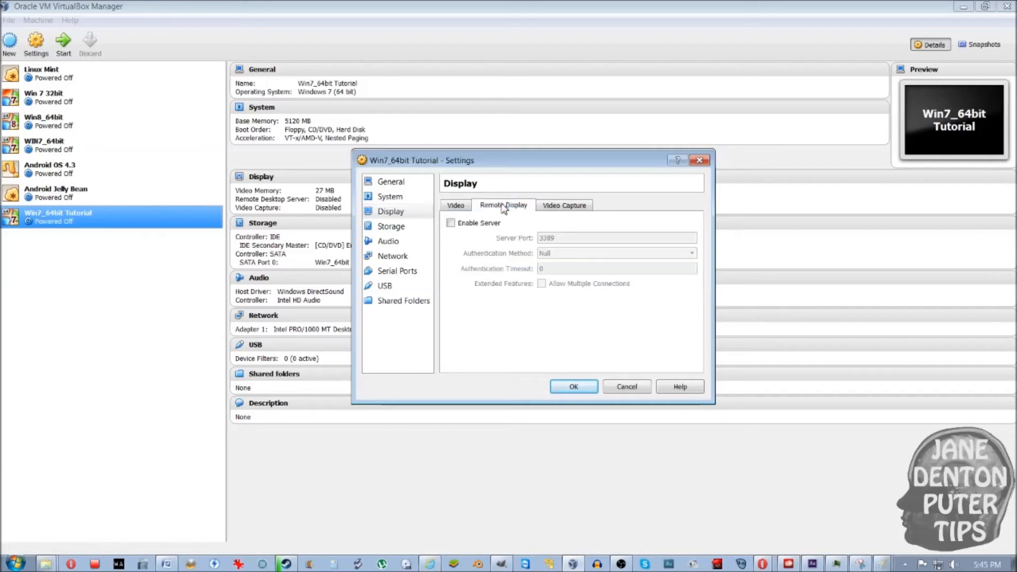
pyautogui.click(555, 207)
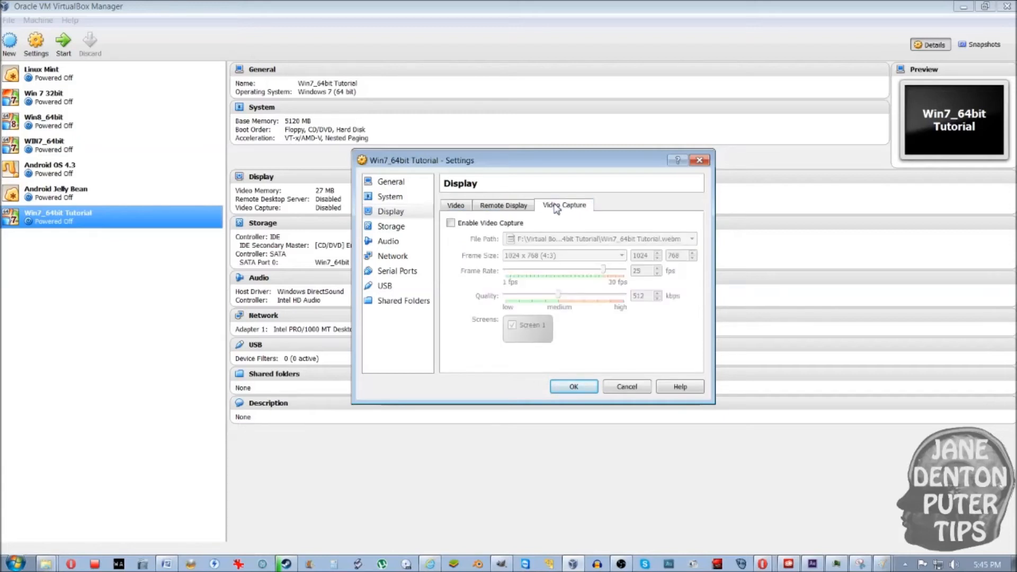
pyautogui.click(451, 223)
pyautogui.click(564, 258)
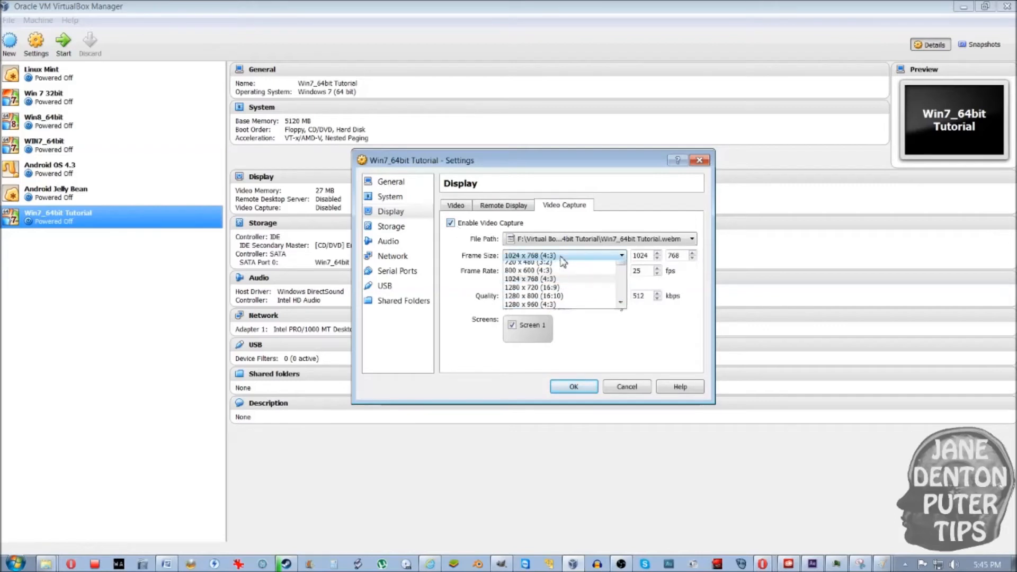
pyautogui.scroll(-4, 563, 318)
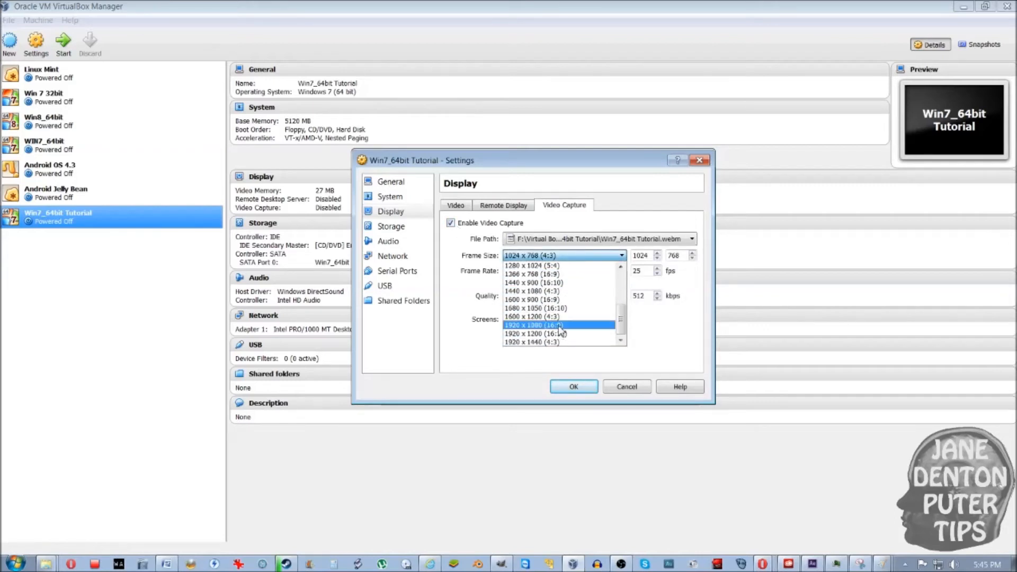
pyautogui.click(561, 325)
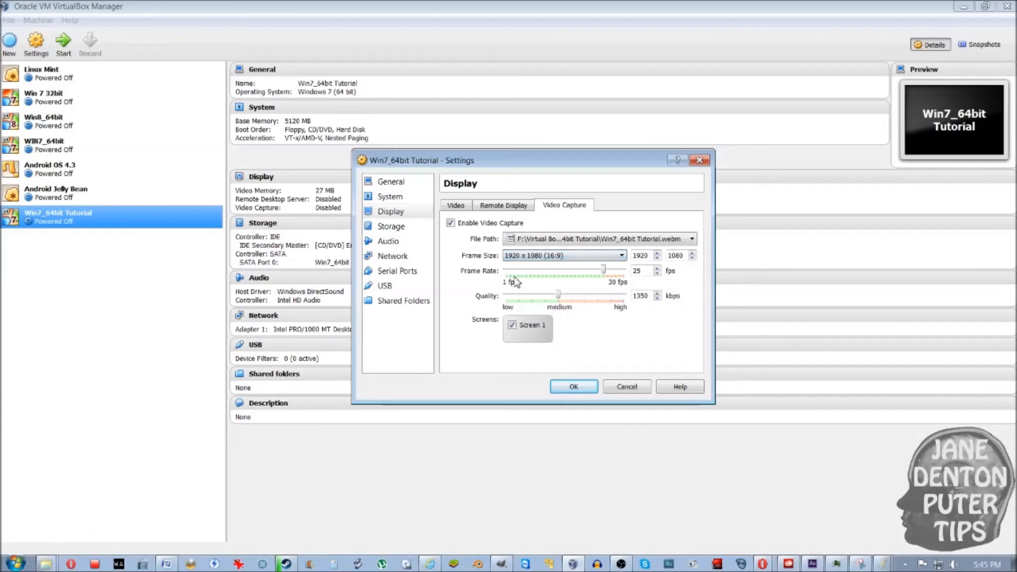
pyautogui.click(450, 224)
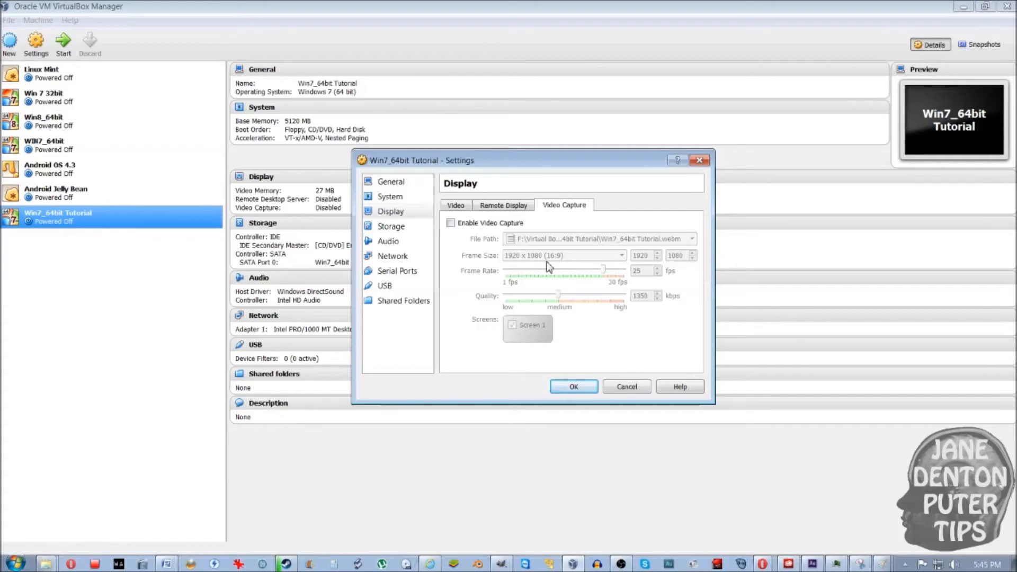
# - Examine the machine's storage, audio, network, serial port and USB settings, rechecking the video capture options
pyautogui.click(406, 230)
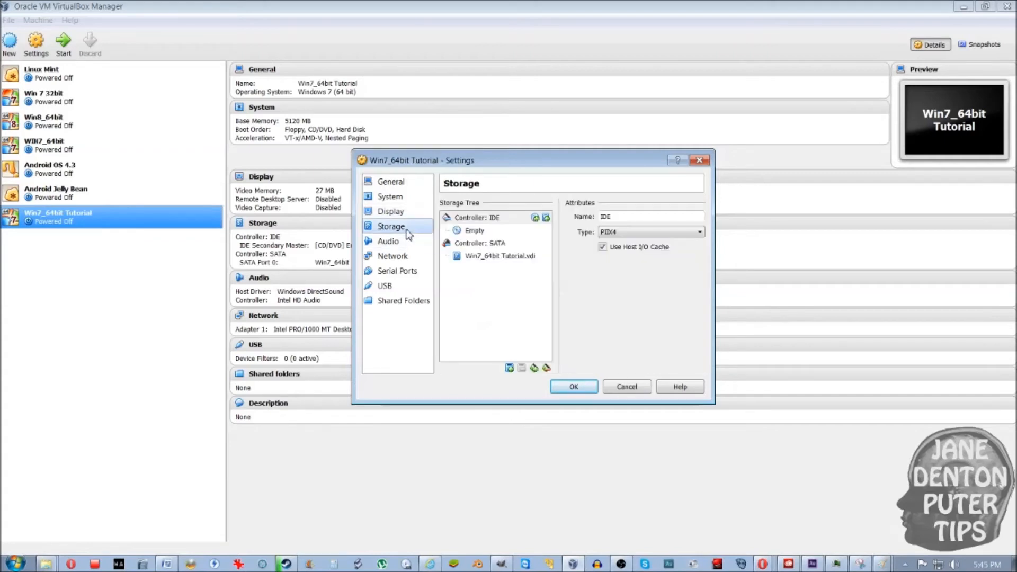
pyautogui.click(408, 212)
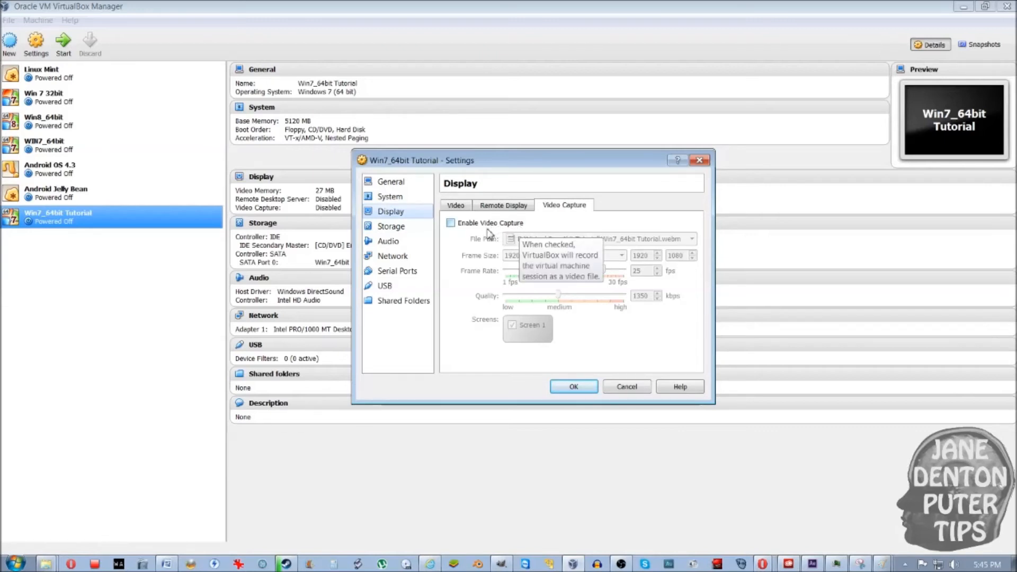
pyautogui.click(406, 230)
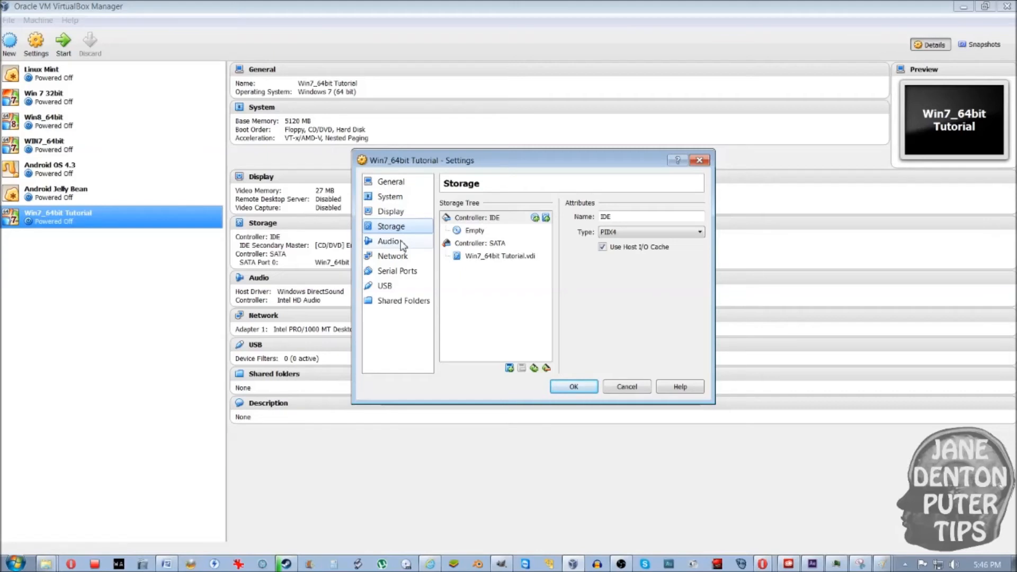
pyautogui.click(402, 244)
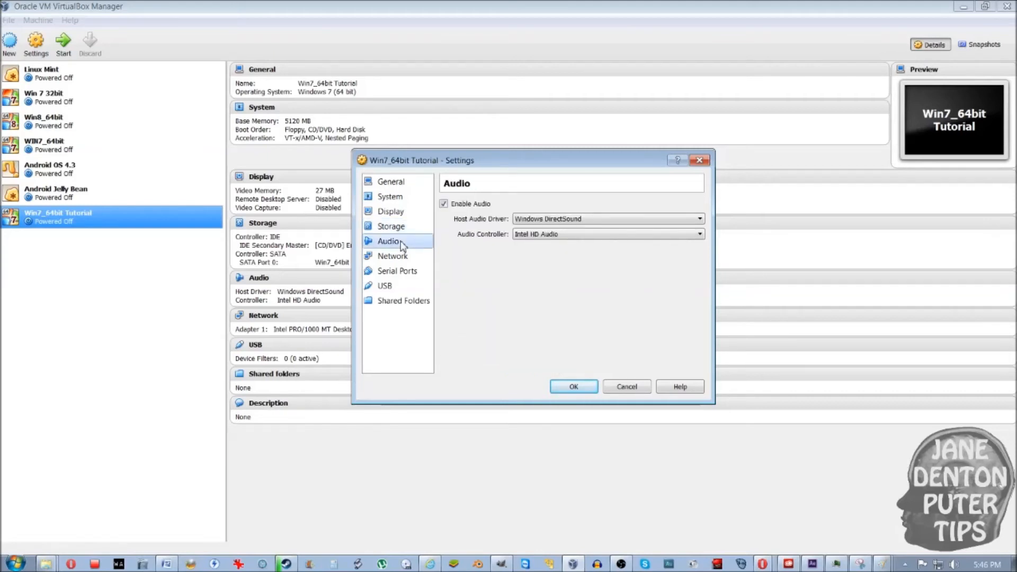
pyautogui.click(402, 261)
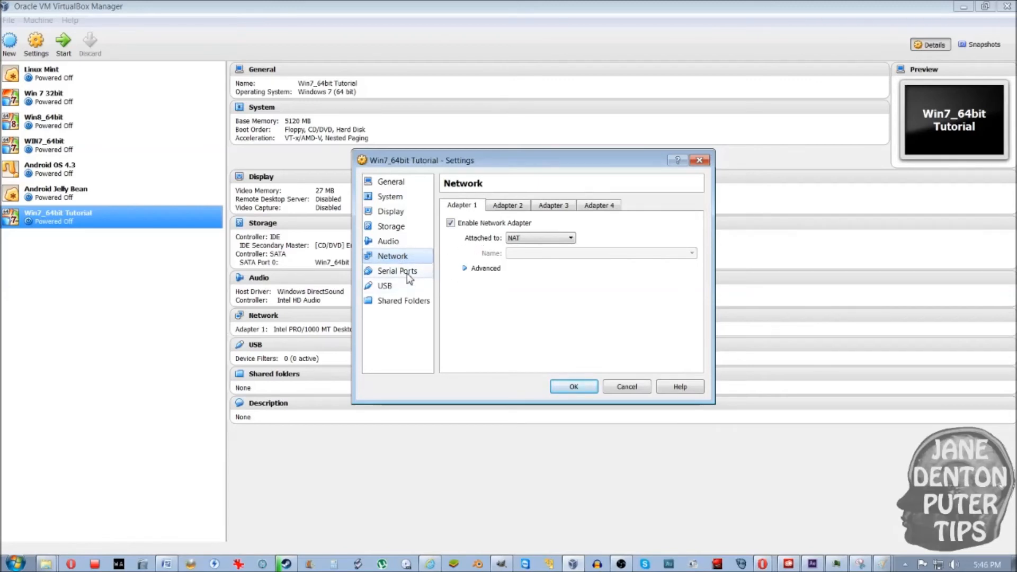
pyautogui.click(410, 275)
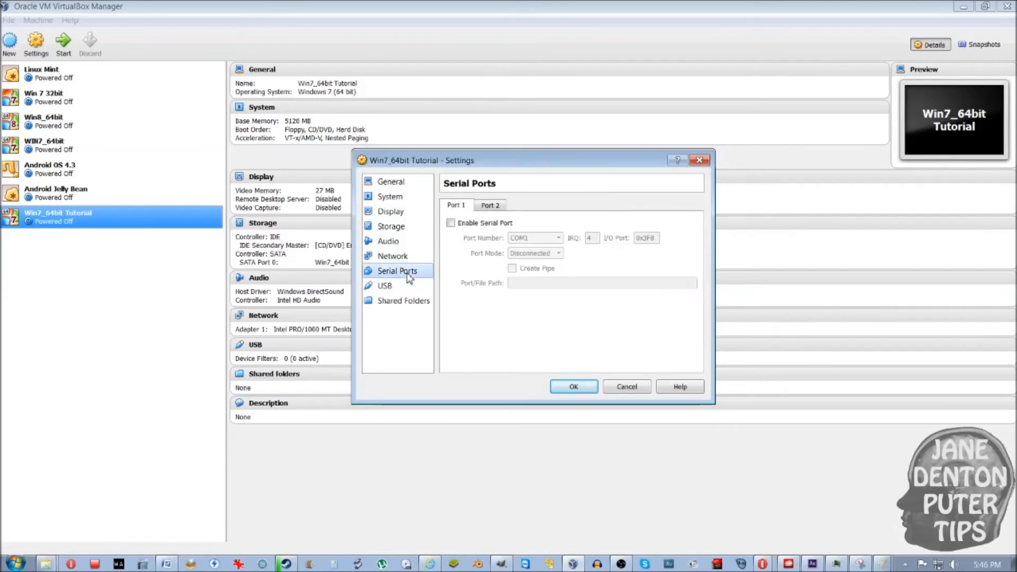
pyautogui.click(401, 259)
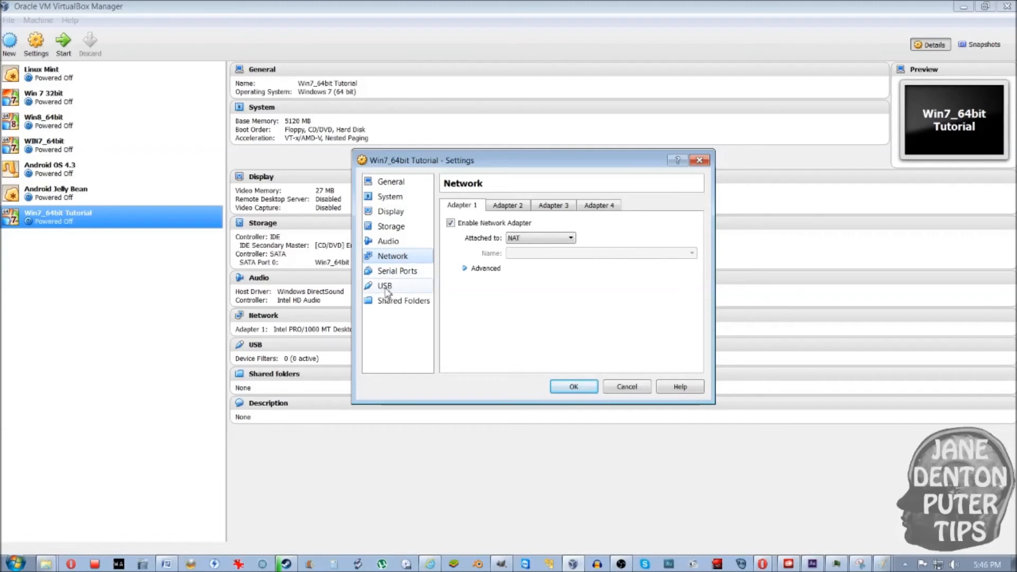
pyautogui.click(398, 272)
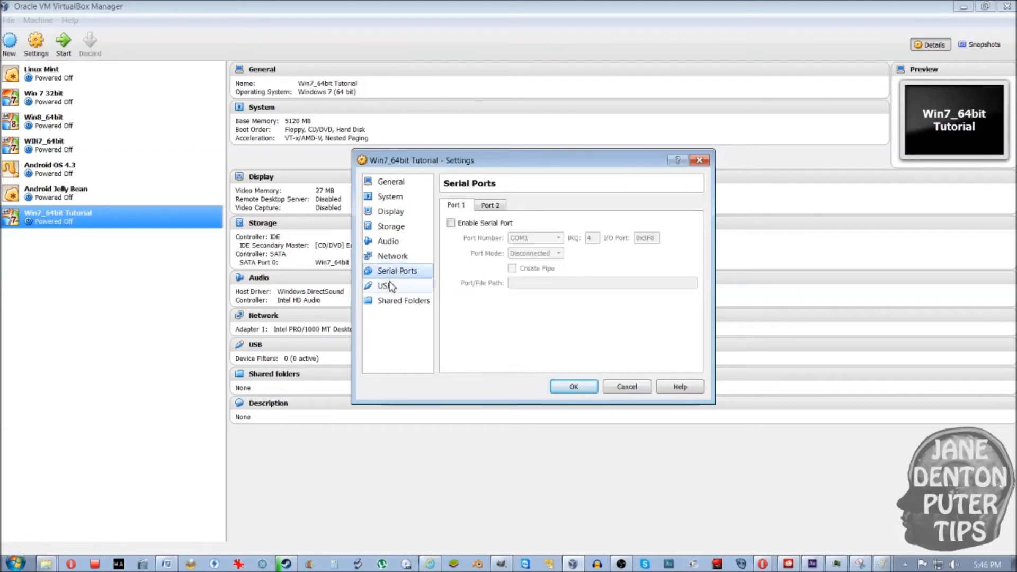
pyautogui.click(390, 289)
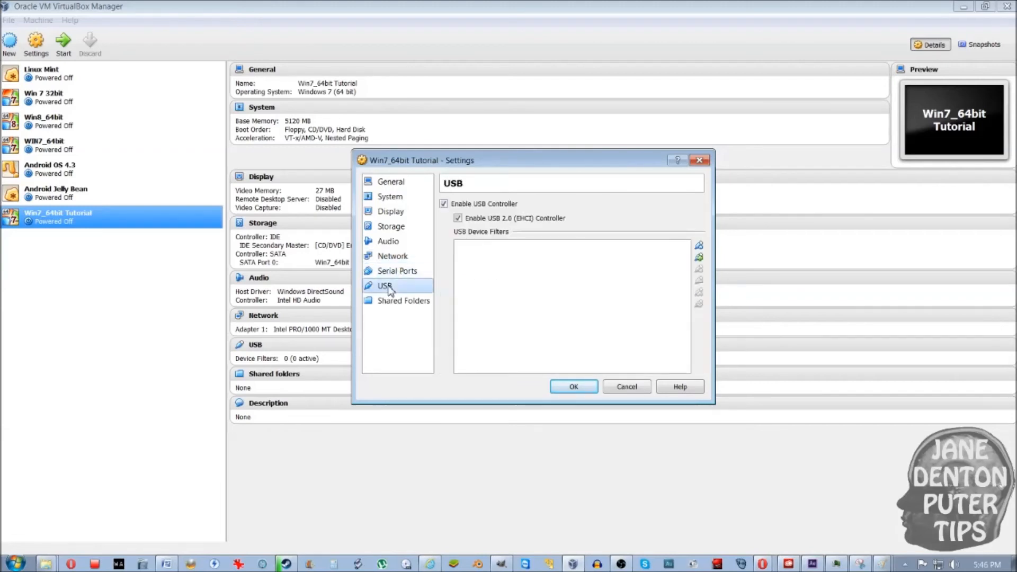
# - Add a machine shared folder pointing to Shared Folder inside Virtual Box Virtual Machines on DRIVE 4.0 (F:)
pyautogui.click(394, 303)
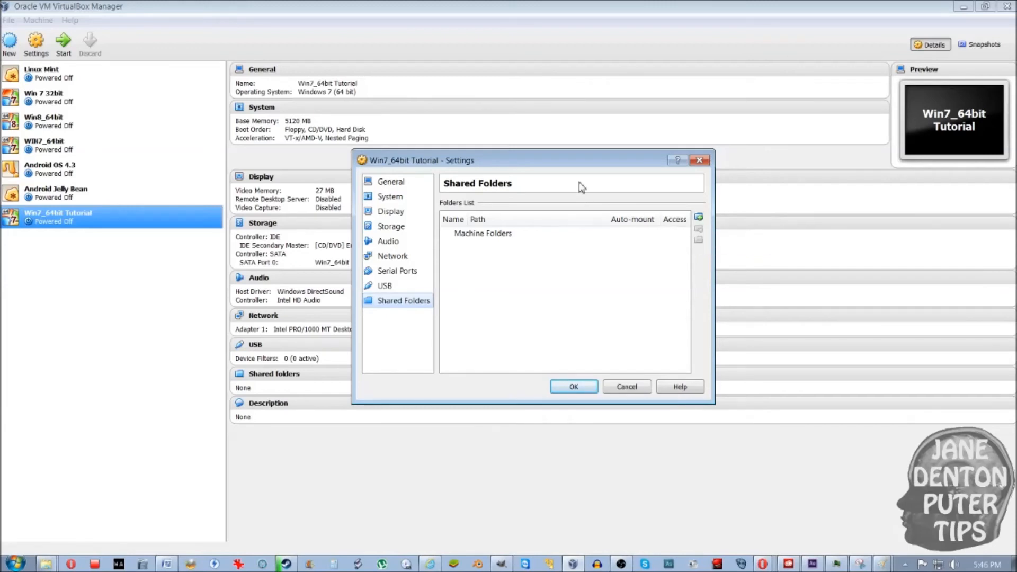
pyautogui.click(699, 218)
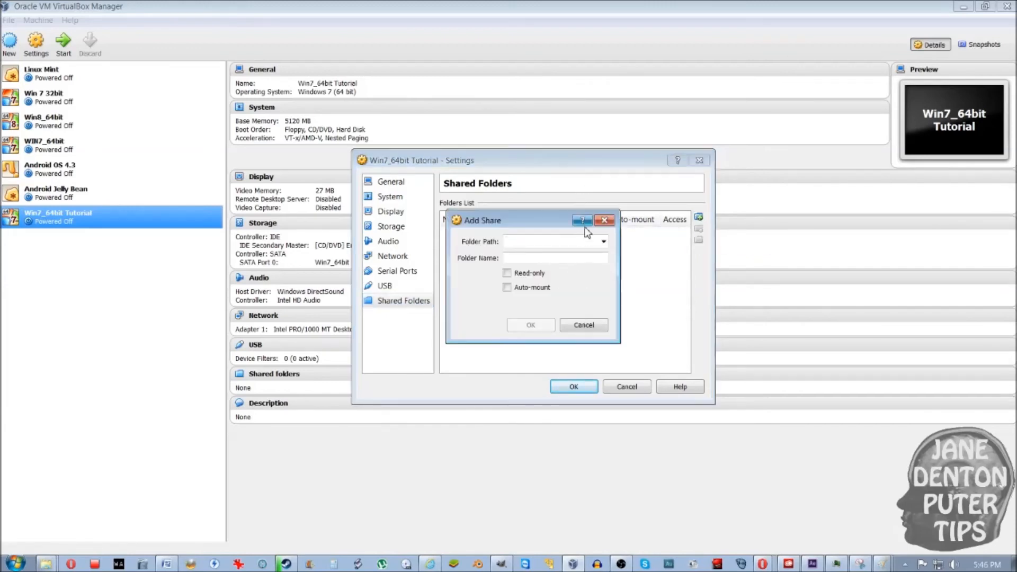
pyautogui.click(603, 242)
pyautogui.click(601, 261)
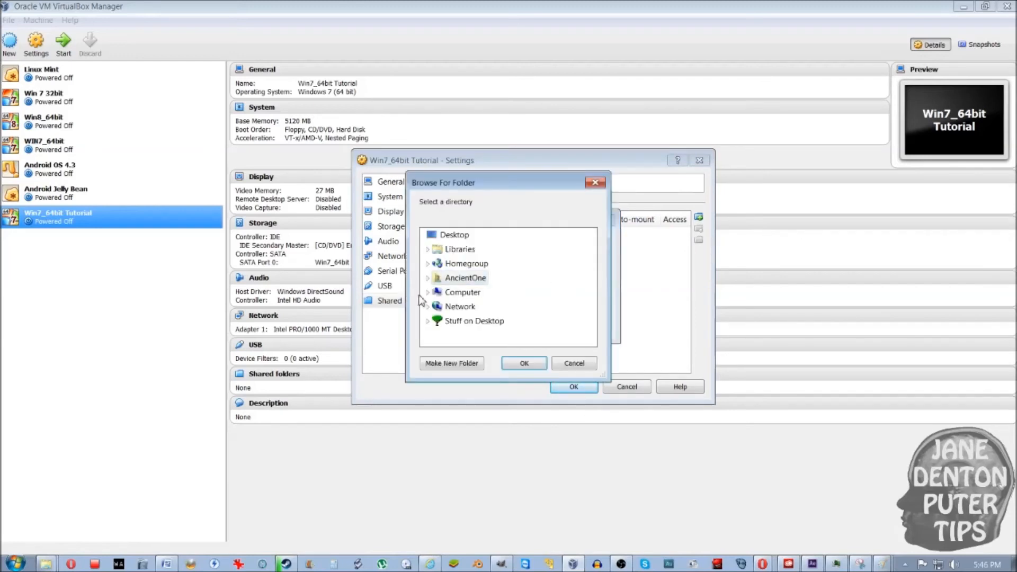
pyautogui.click(430, 292)
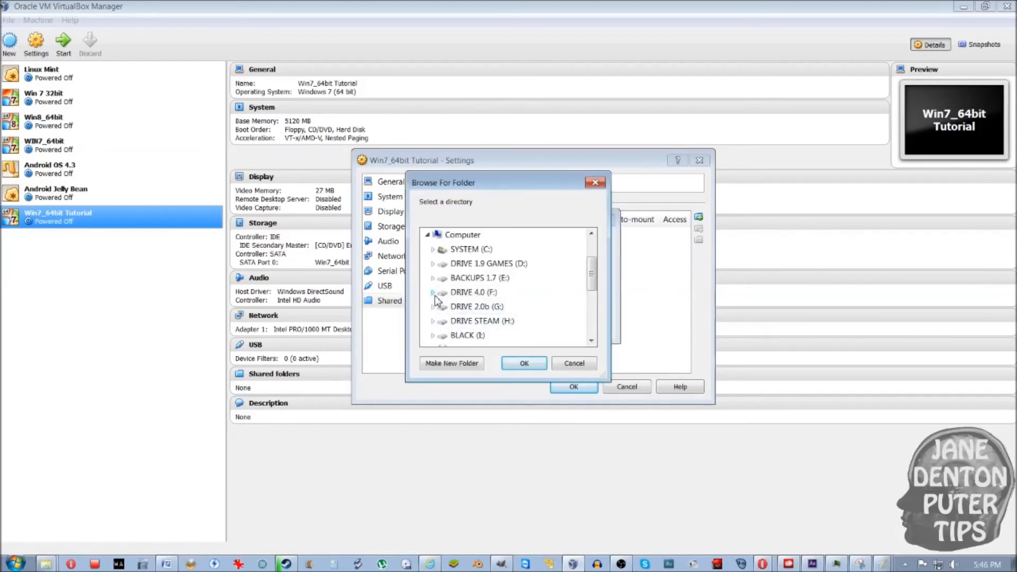
pyautogui.click(435, 296)
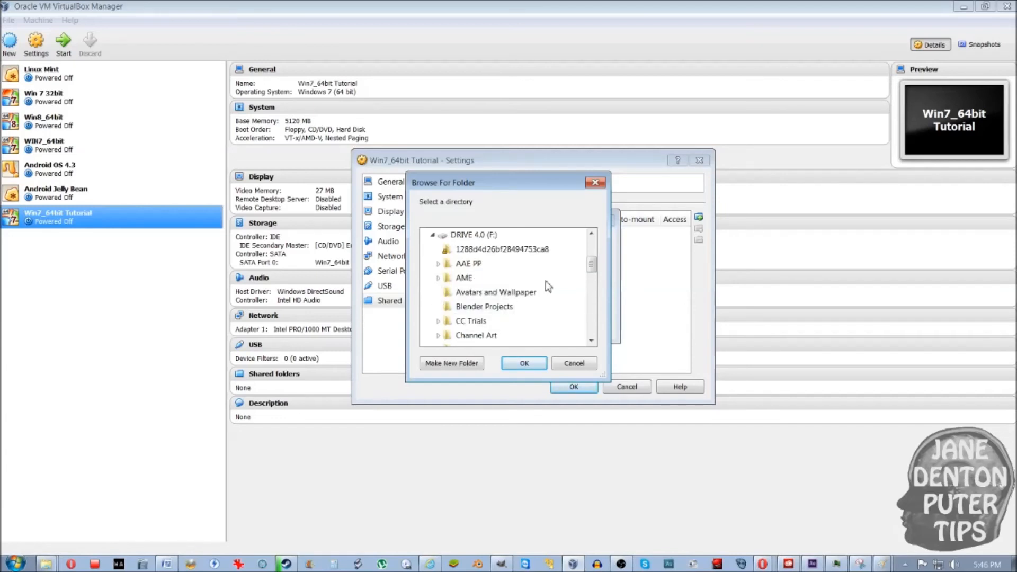
pyautogui.moveTo(592, 273); pyautogui.dragTo(592, 312)
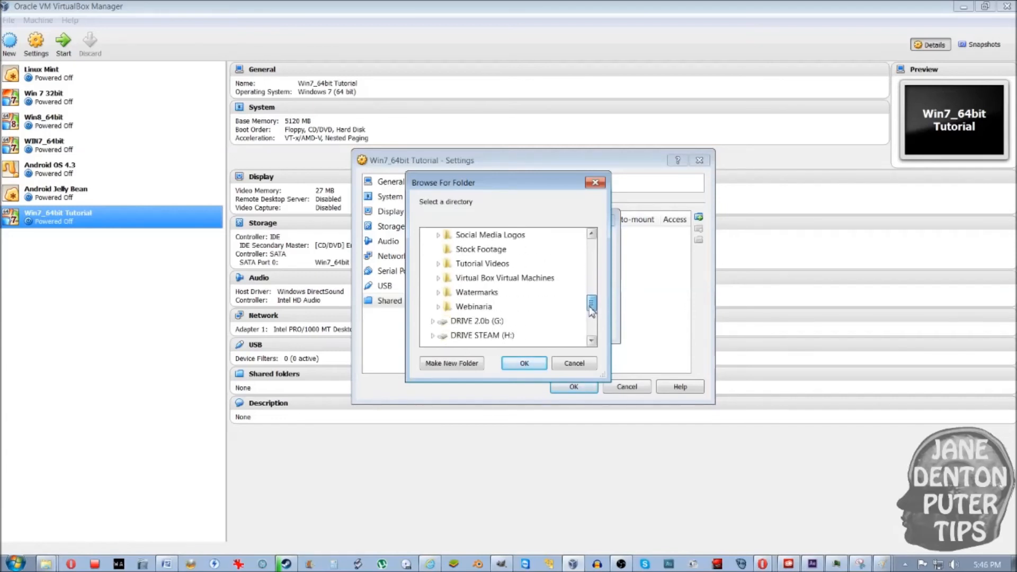
pyautogui.click(438, 277)
pyautogui.click(475, 281)
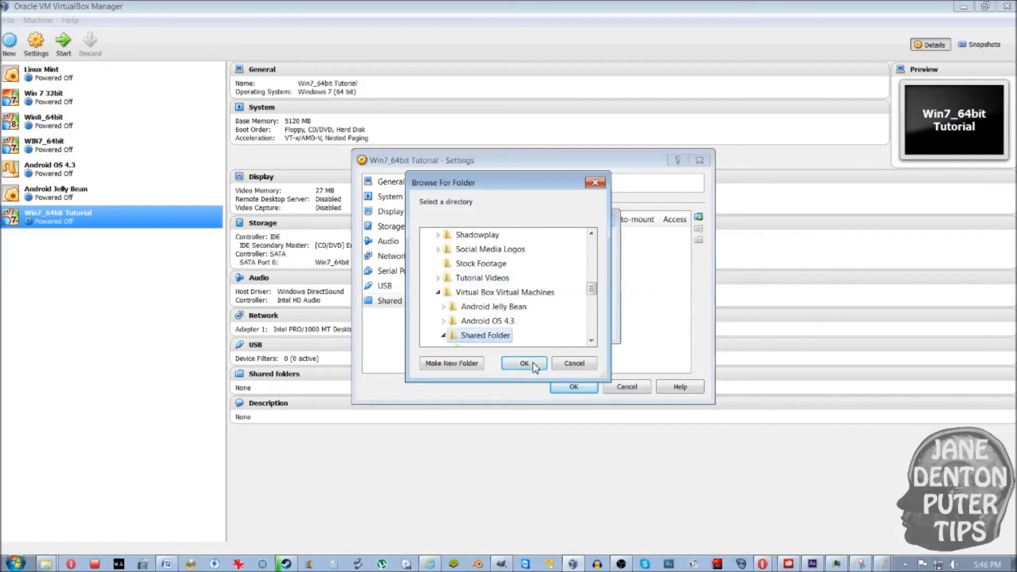
pyautogui.click(535, 364)
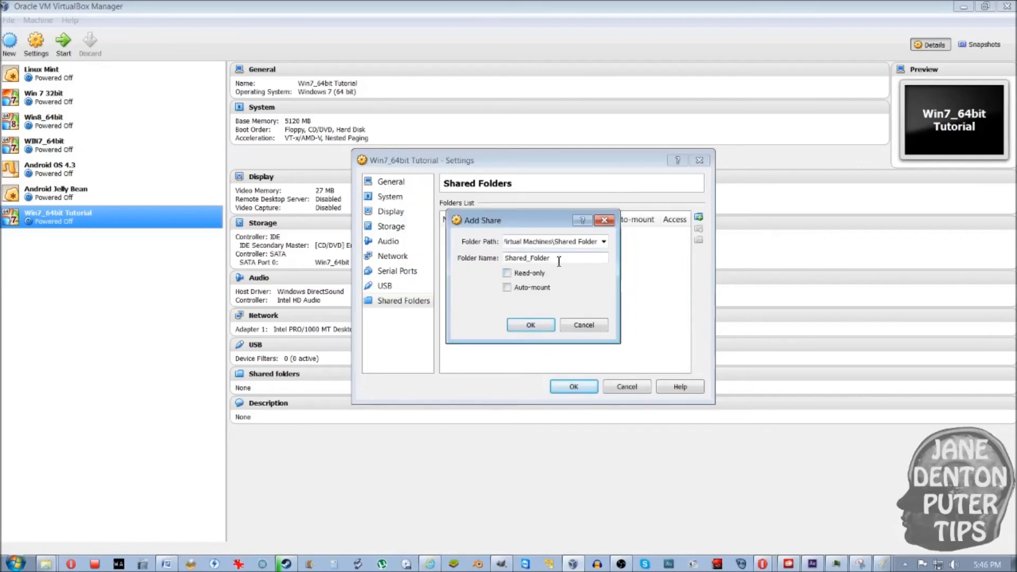
# - Enable auto-mount for the new share and save the share together with the machine's settings
pyautogui.click(506, 288)
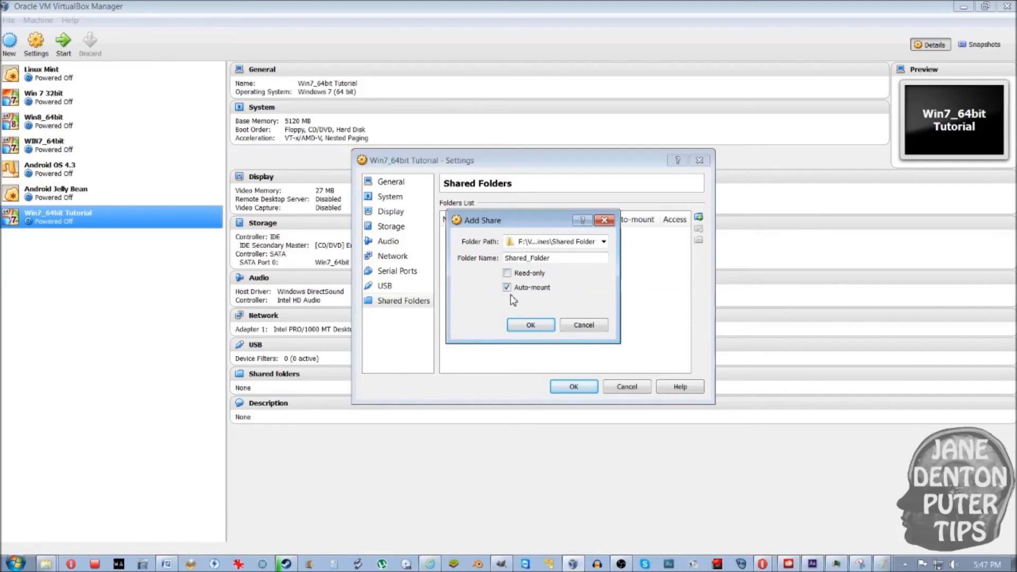
pyautogui.click(528, 330)
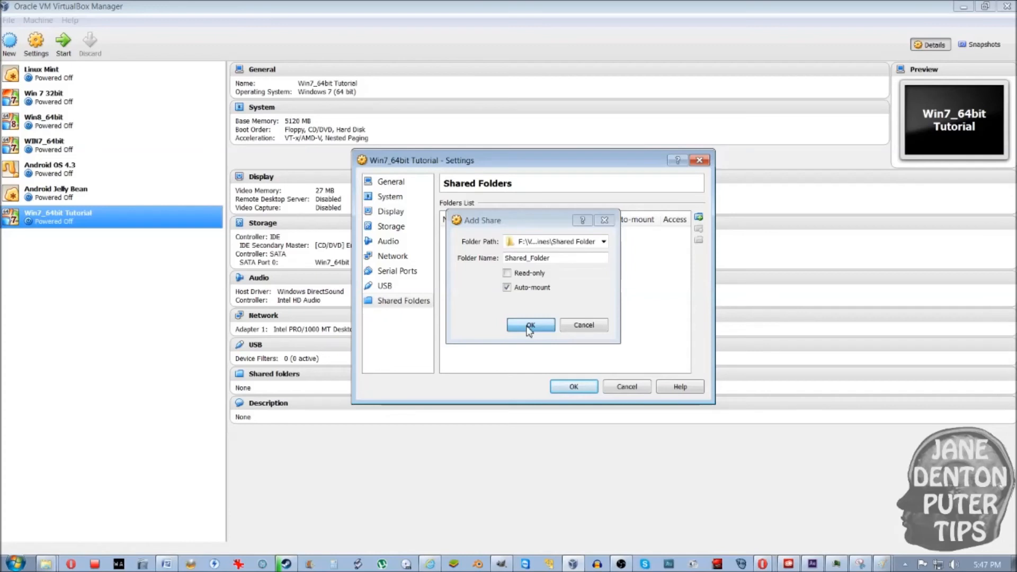
pyautogui.click(568, 391)
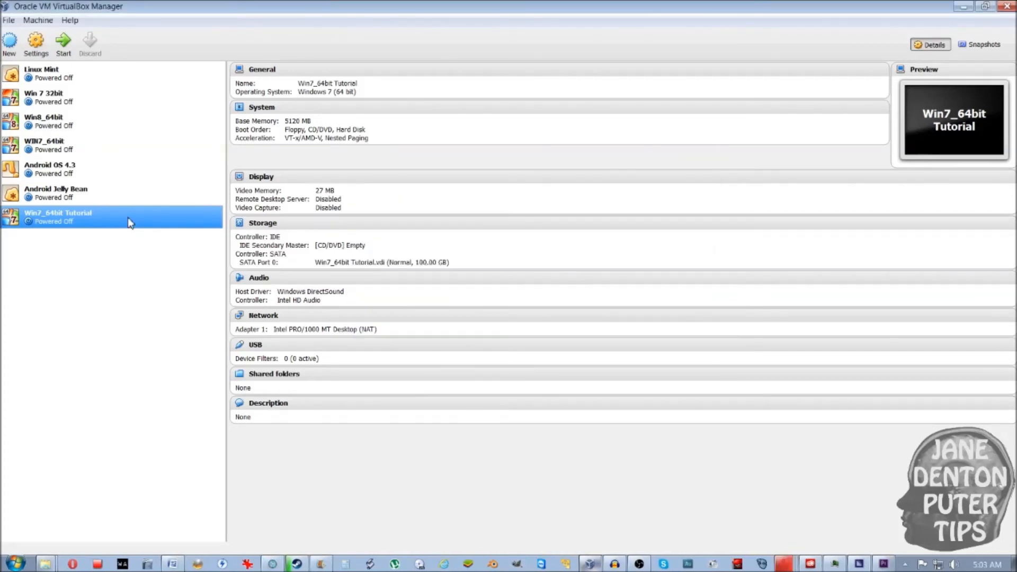
# - Set the maximum guest screen size to Hint in VirtualBox's global display preferences and save them
pyautogui.click(11, 25)
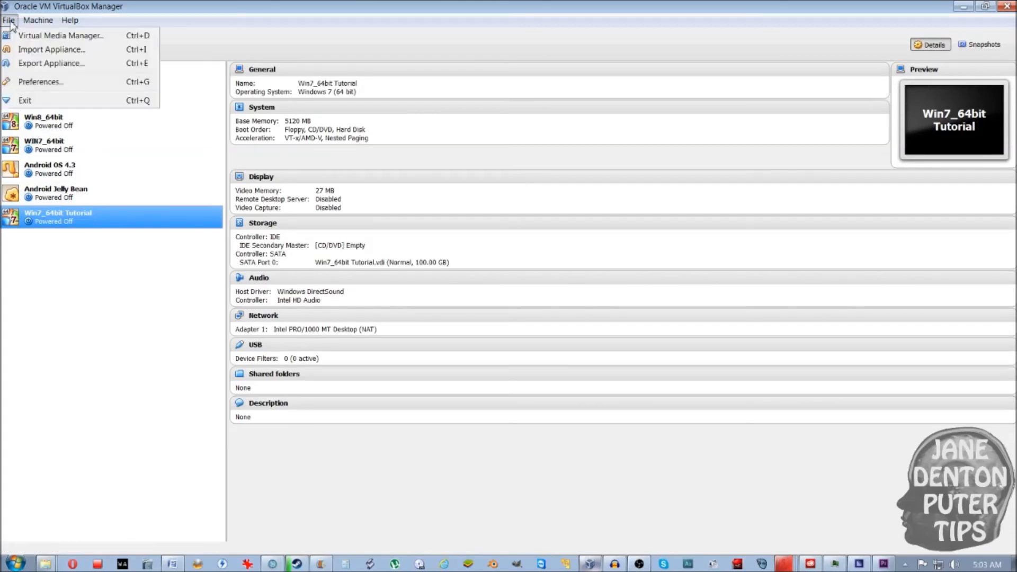
pyautogui.click(25, 83)
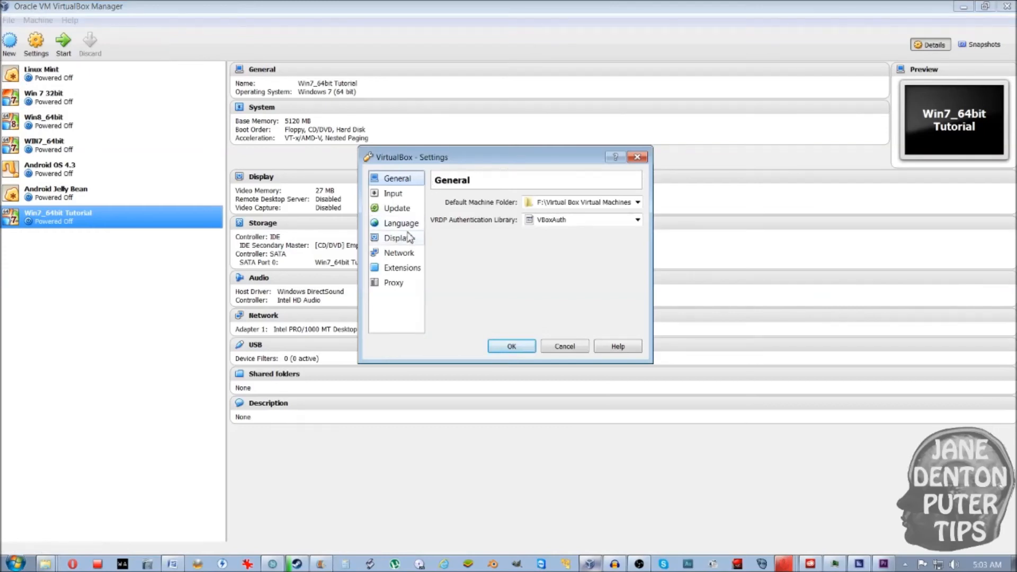
pyautogui.click(411, 241)
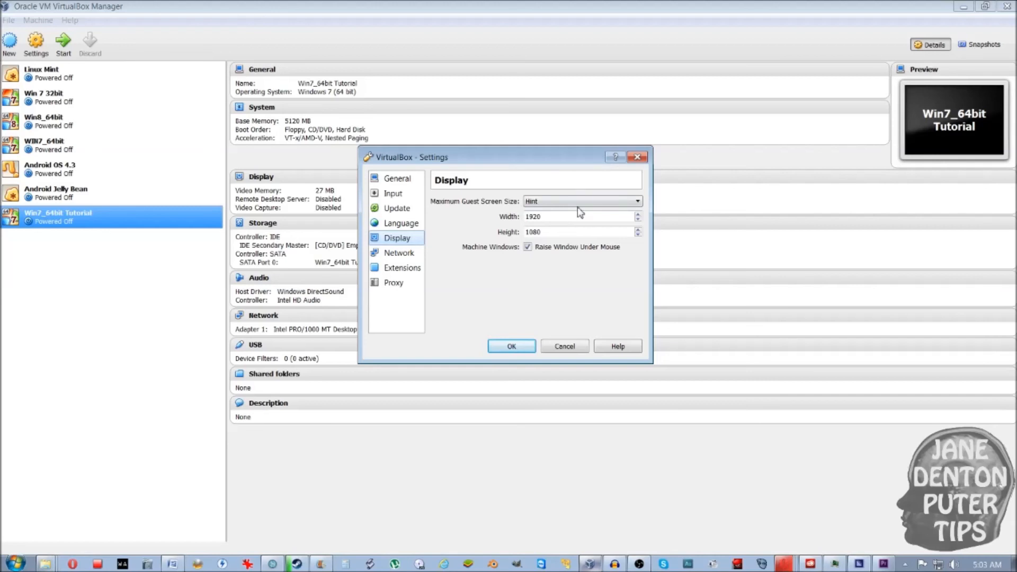
pyautogui.click(631, 202)
pyautogui.click(630, 228)
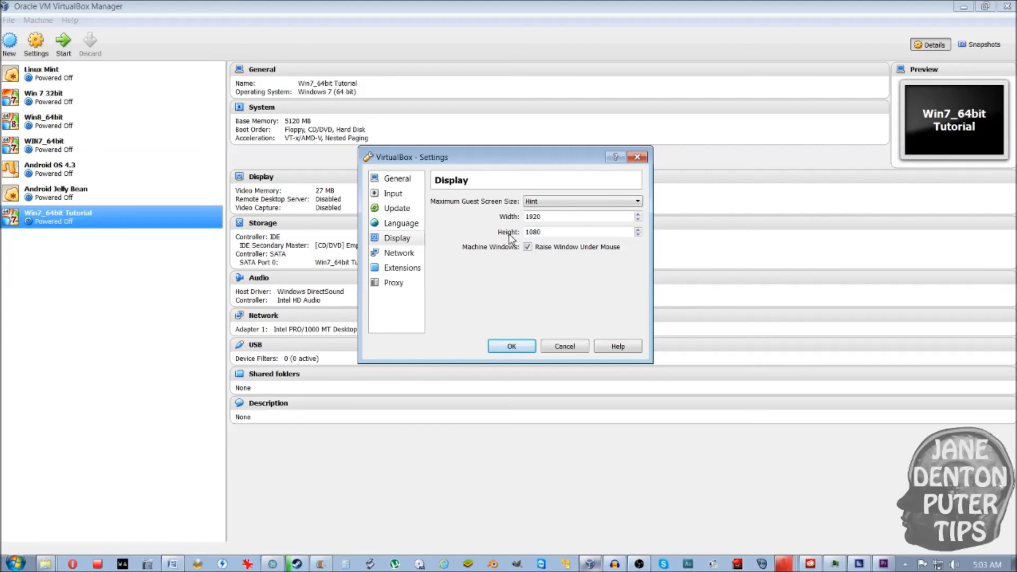
pyautogui.click(512, 347)
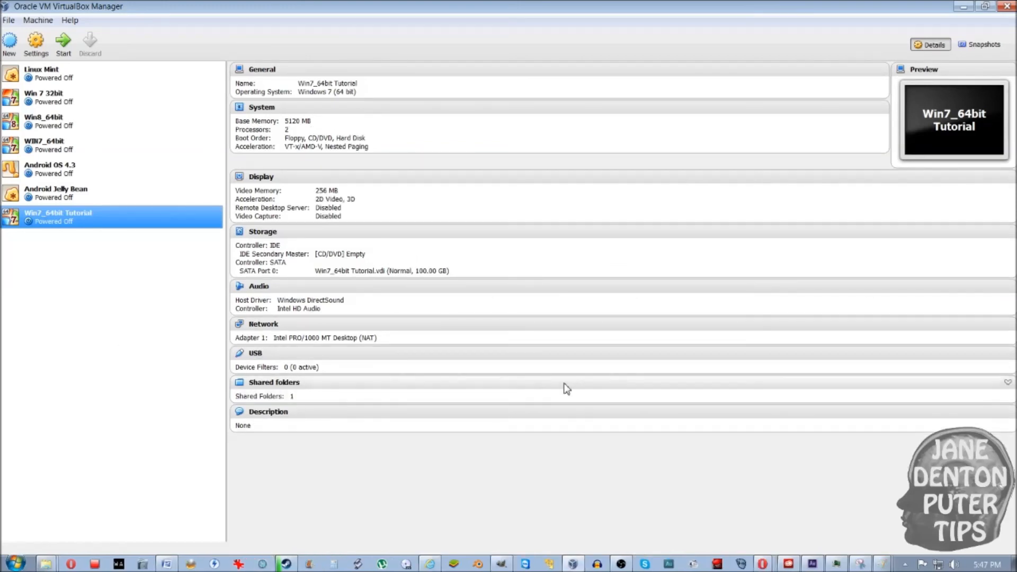
# - Start the Win7_64bit Tutorial virtual machine
pyautogui.rightClick(58, 219)
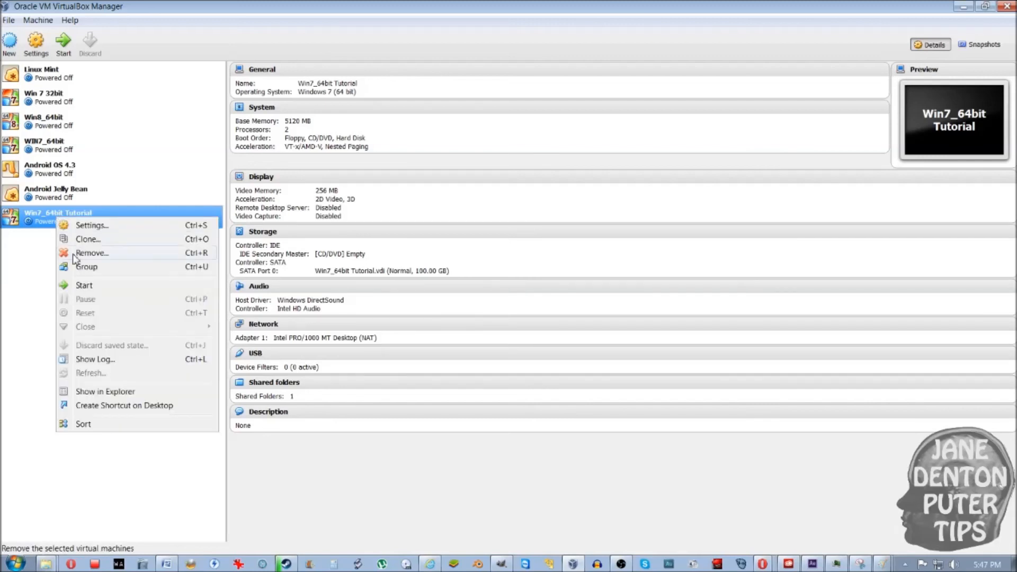
pyautogui.click(139, 40)
pyautogui.click(62, 47)
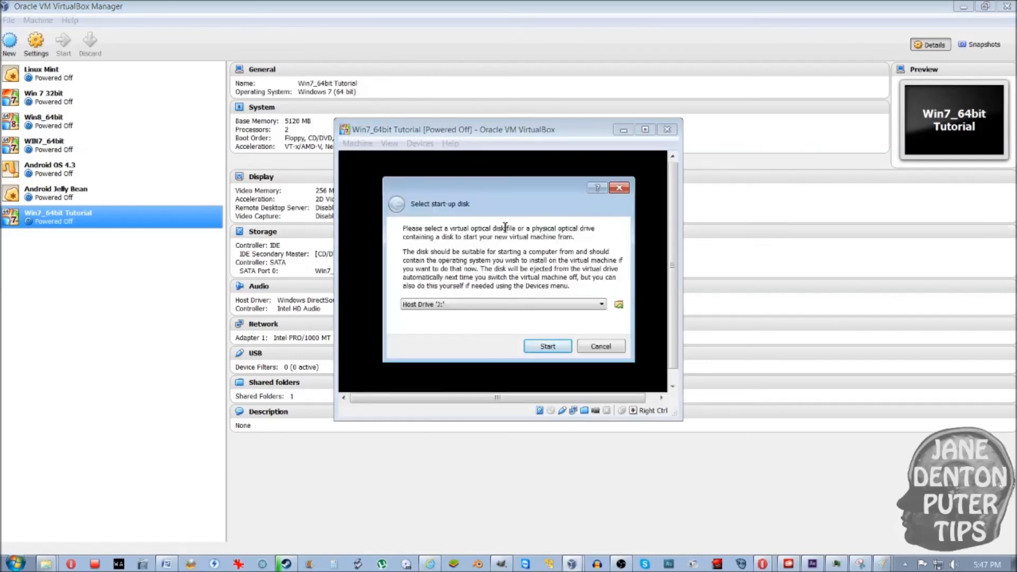
# - Choose the WIN7_64bit disc image from the School Software folder as the start-up disk and boot the machine from it
pyautogui.click(620, 306)
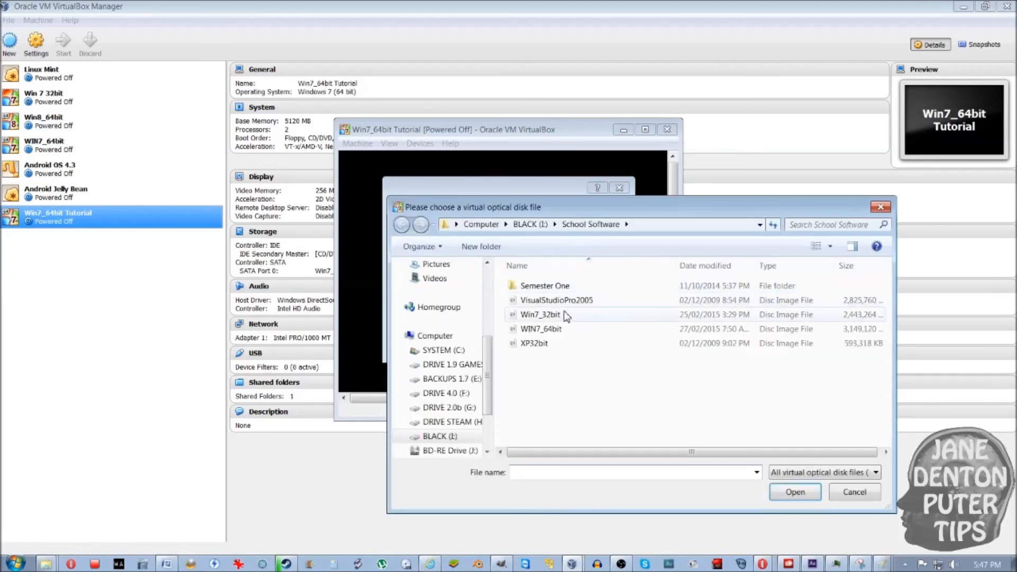
pyautogui.click(560, 329)
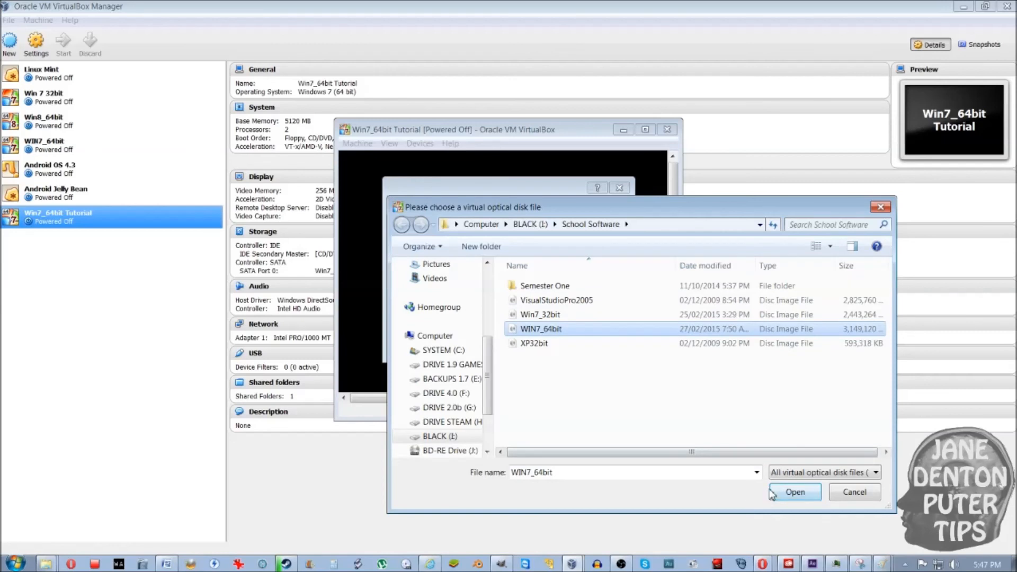
pyautogui.click(795, 493)
pyautogui.click(548, 346)
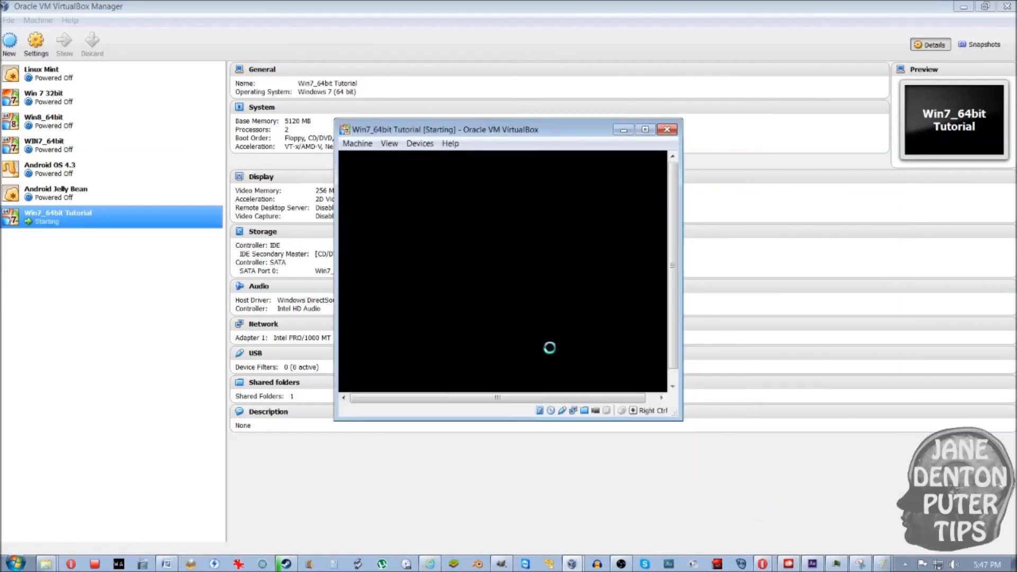